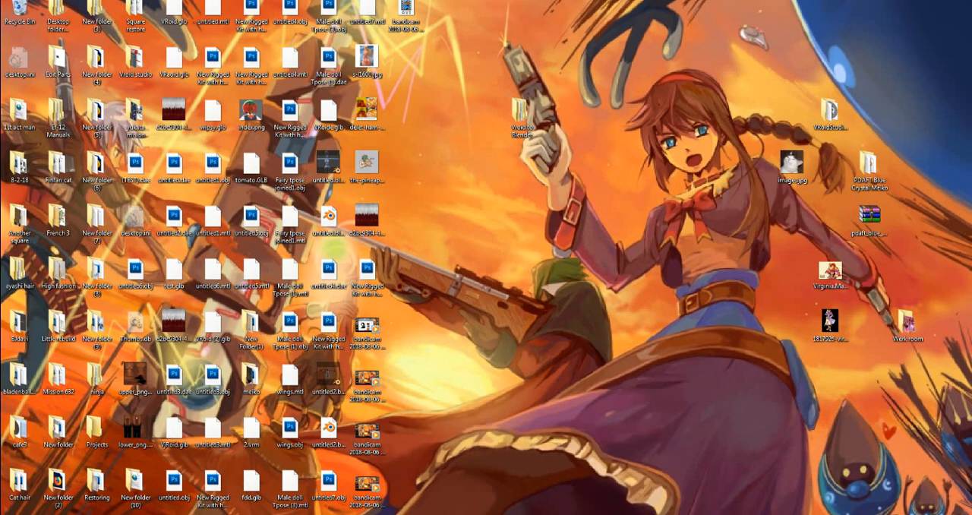
Set the screen resolution to 720 x 576 in windowed mode and launch VRoidStudio
mouse_move(690, 514)
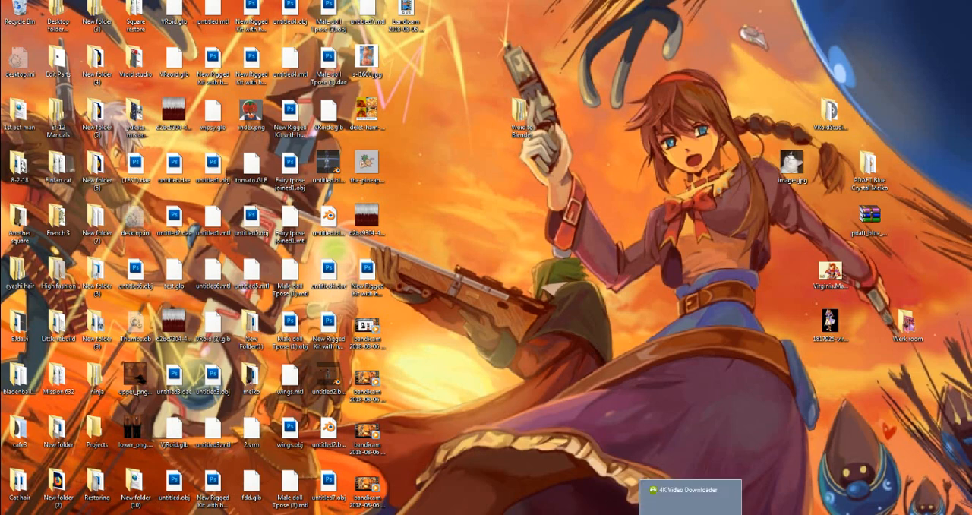
mouse_move(235, 514)
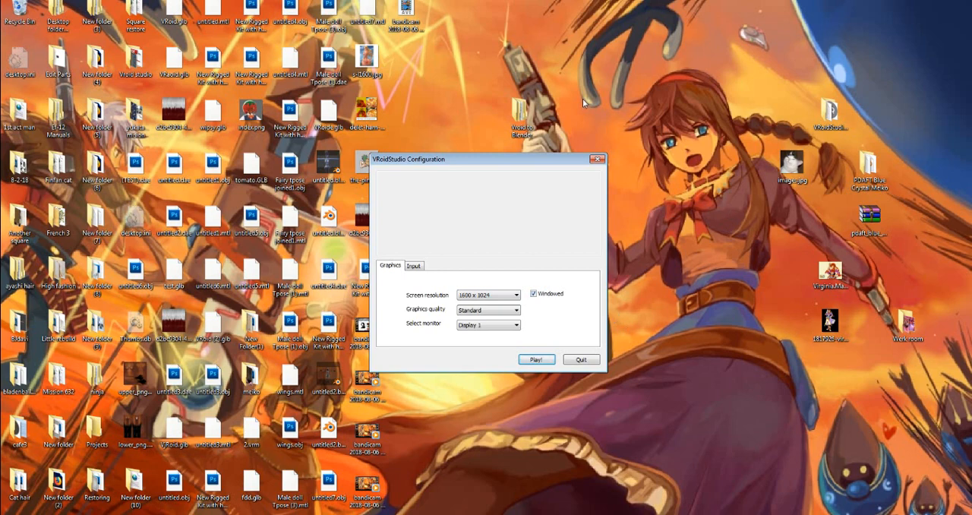
left_click_drag(499, 160, 300, 76)
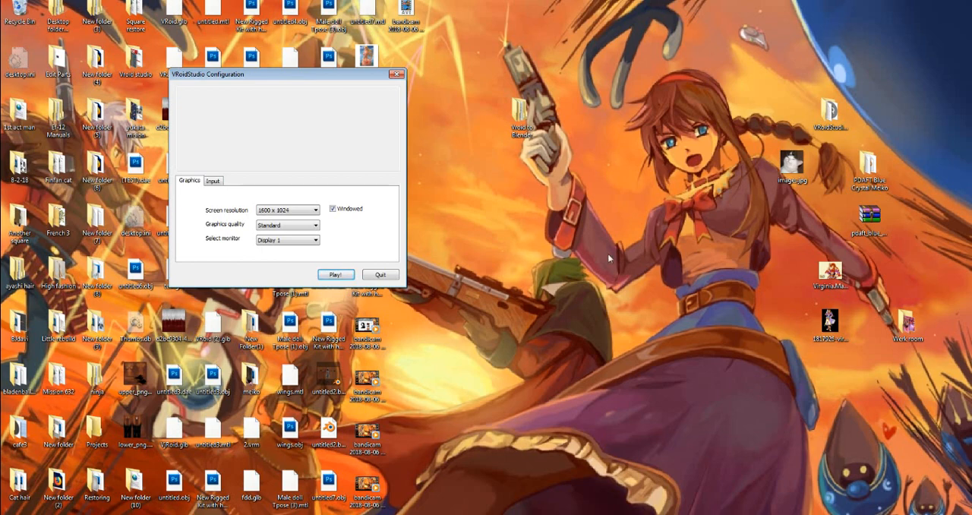
left_click_drag(273, 75, 477, 98)
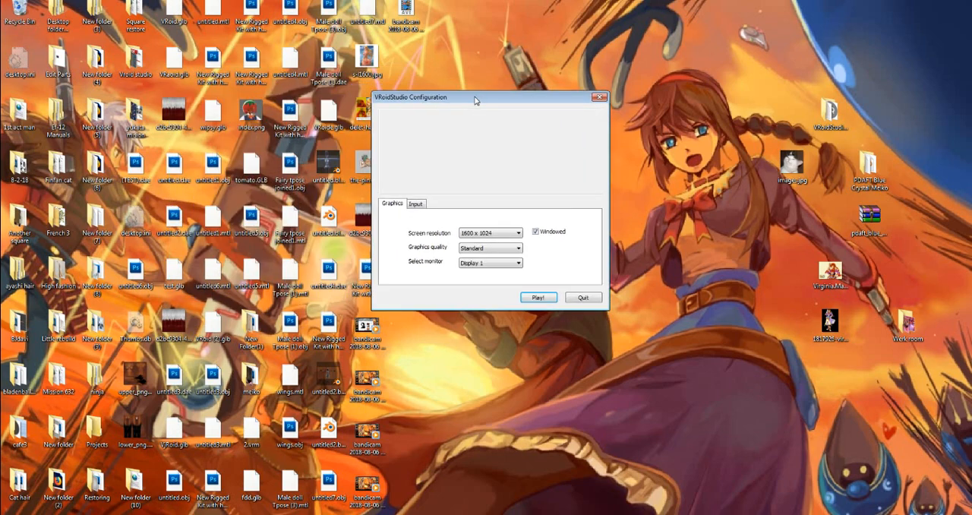
left_click(536, 232)
left_click(493, 232)
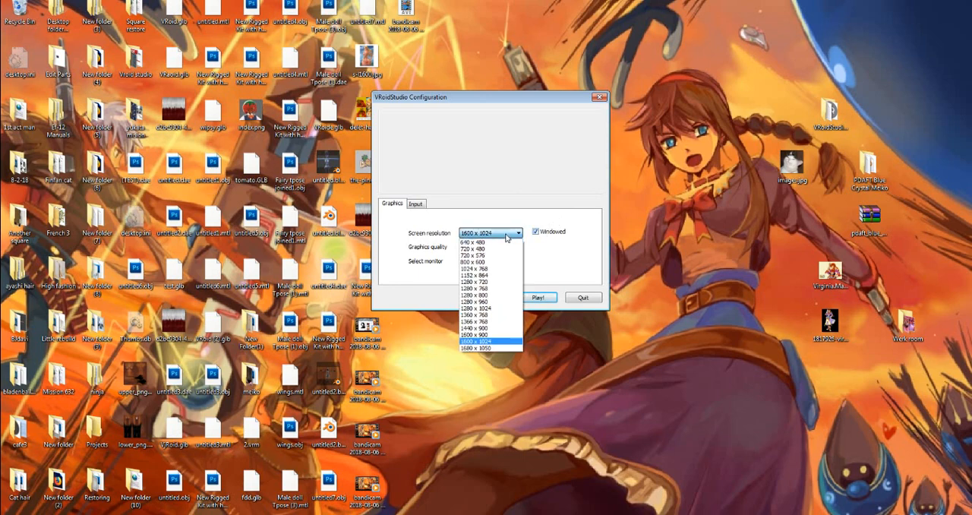
left_click(491, 256)
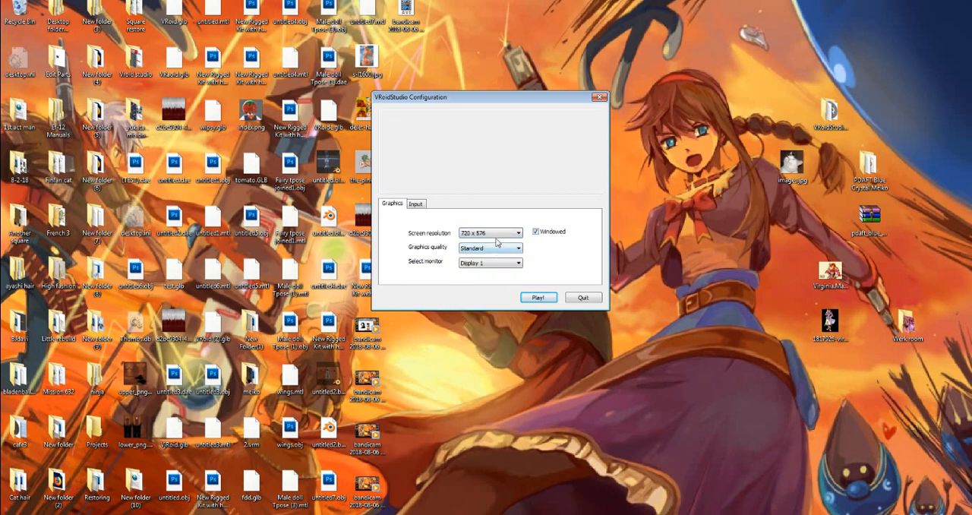
left_click(539, 301)
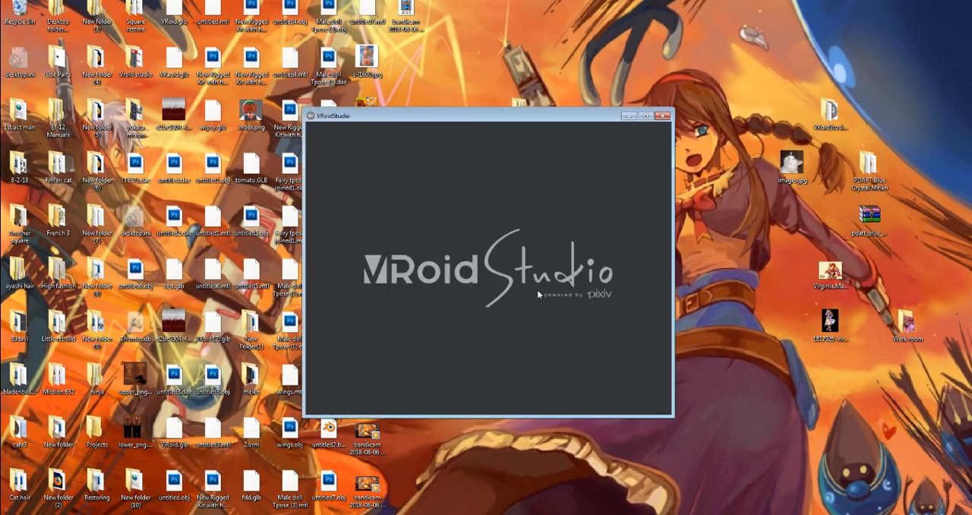
Enlarge and reposition the VRoidStudio window on the desktop and start a new character (新規作成)
left_click_drag(391, 119, 220, 48)
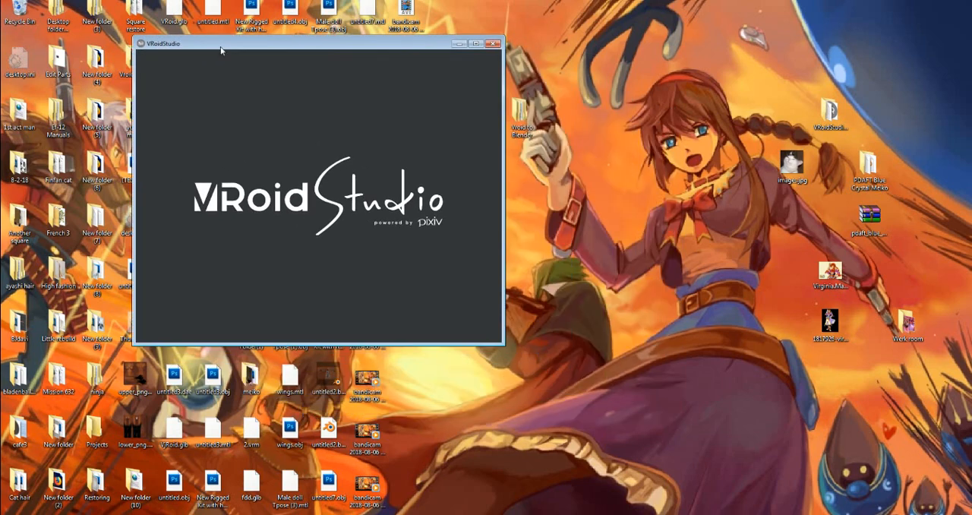
left_click_drag(504, 347, 678, 497)
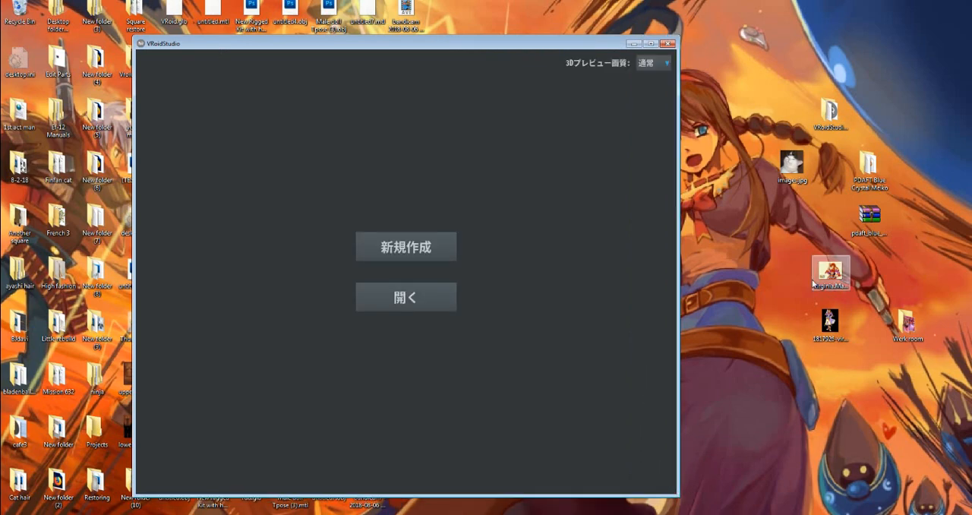
left_click_drag(440, 47, 388, 44)
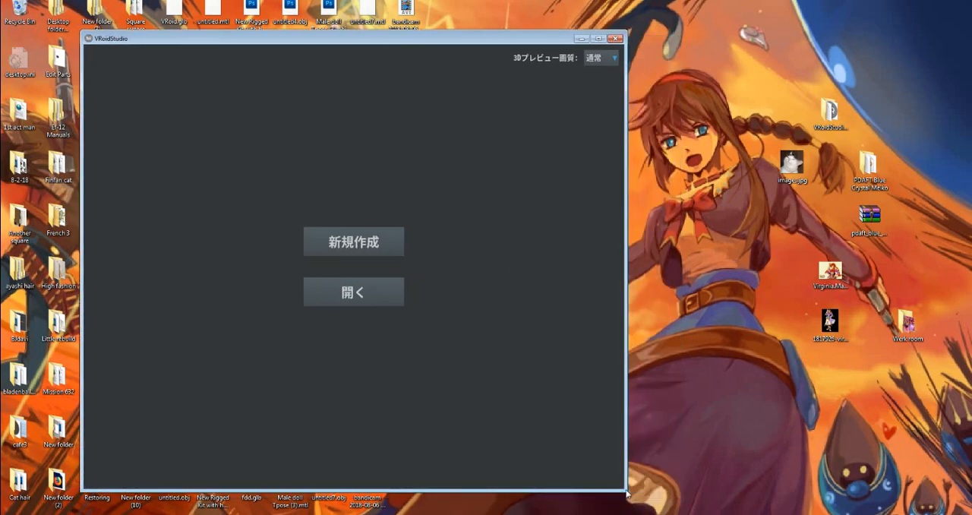
left_click_drag(627, 493, 666, 514)
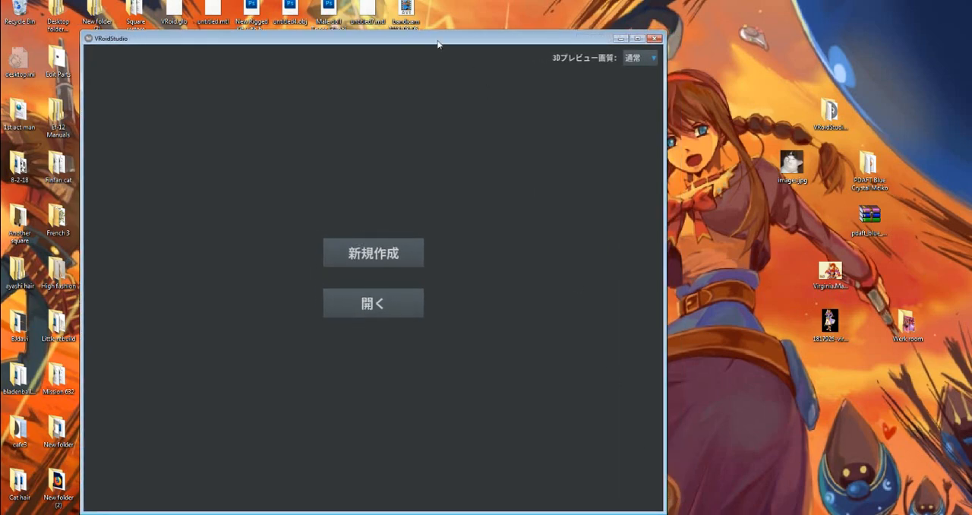
left_click_drag(437, 44, 416, 16)
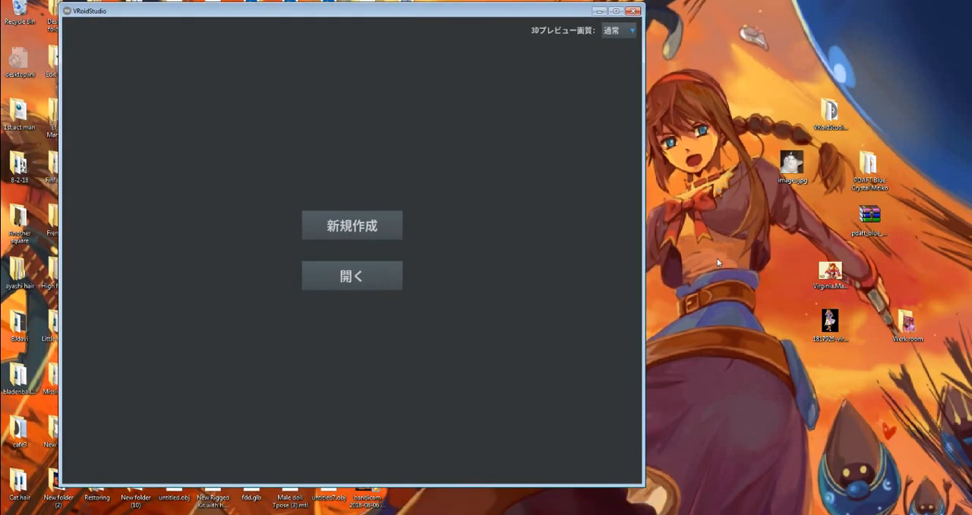
left_click_drag(414, 10, 557, 15)
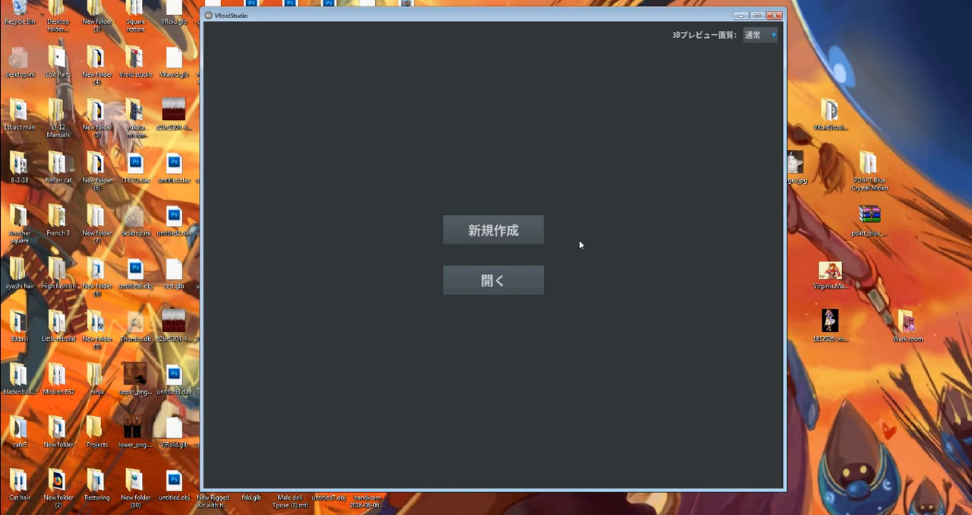
left_click(504, 233)
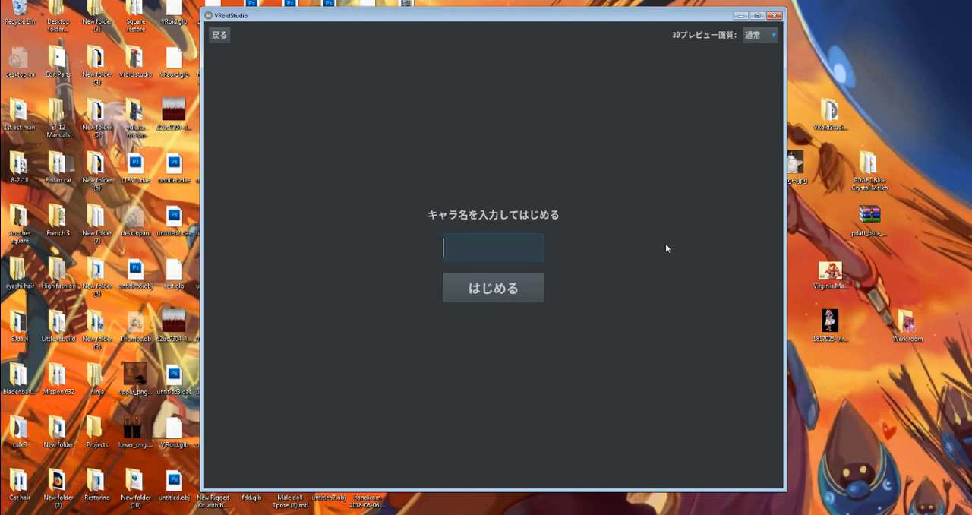
type("@43")
key("BackSpace")
key("BackSpace")
type(".''")
key("BackSpace")
key("BackSpace")
key("BackSpace")
key("BackSpace")
key("ctrl+a")
key("BackSpace")
Name the new character ginkgo and begin editing it
type("ginkgo")
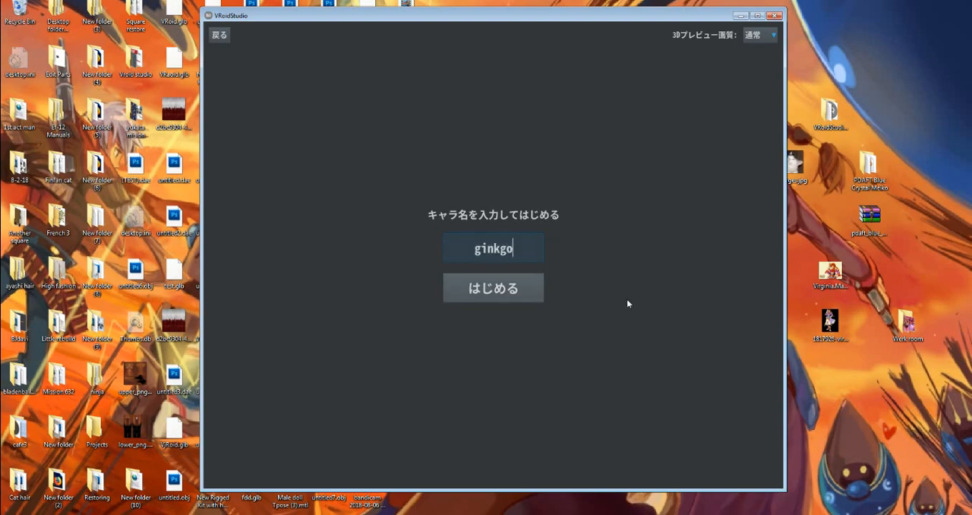
left_click(502, 296)
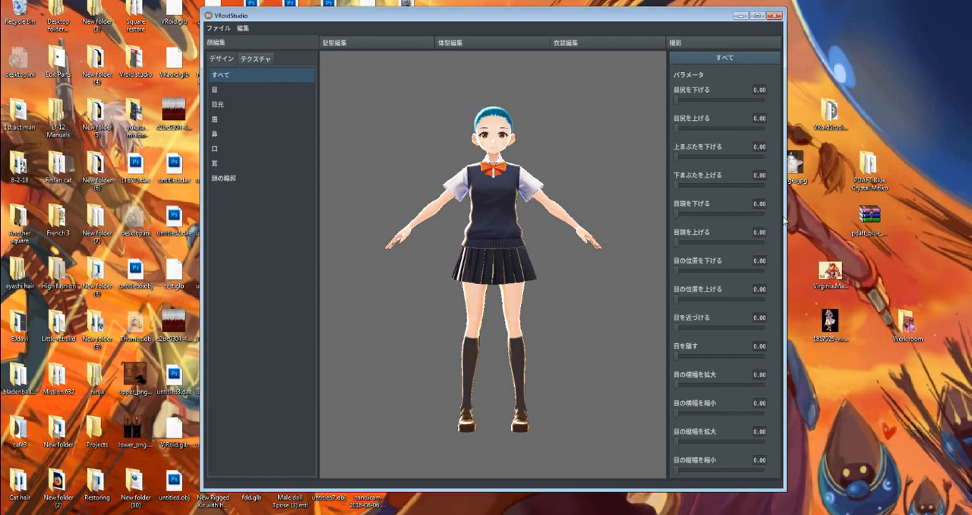
Widen the VRoidStudio window on both sides and switch to hairstyle editing (髪型編集)
left_click_drag(786, 221, 875, 219)
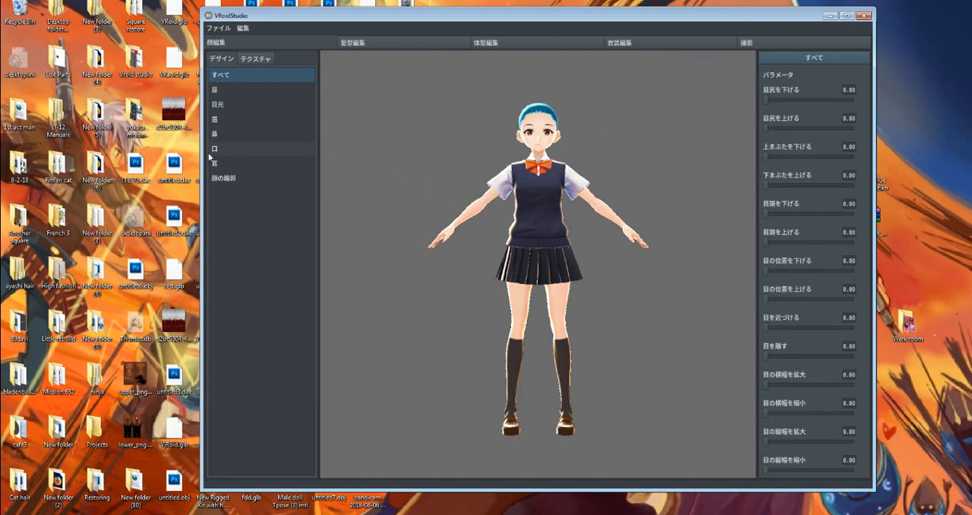
left_click_drag(203, 156, 26, 159)
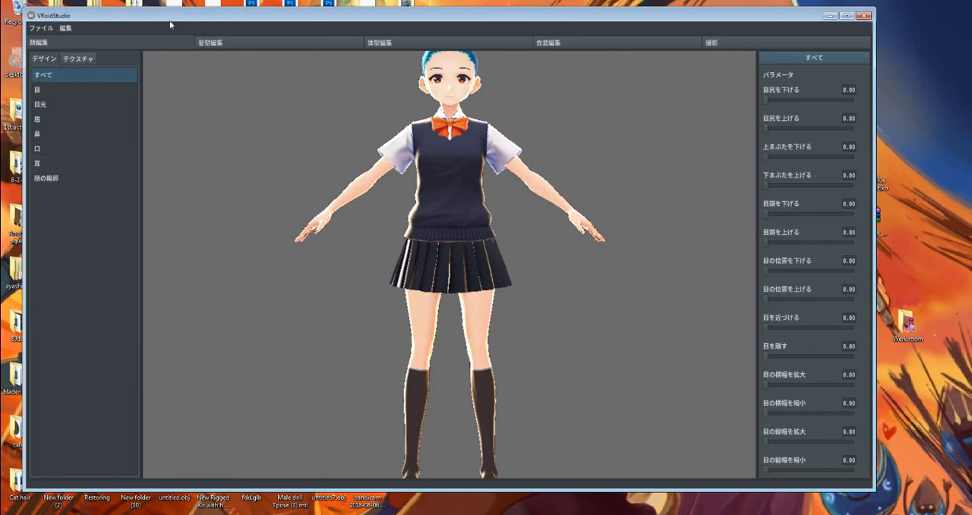
left_click(219, 46)
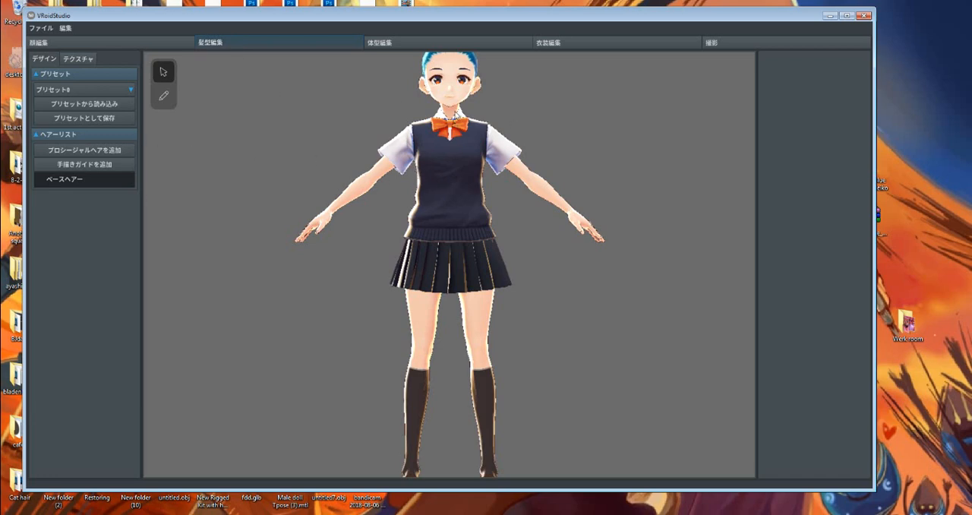
Examine the character's head, outfit and upper body at different distances
middle_click_drag(458, 327, 450, 387)
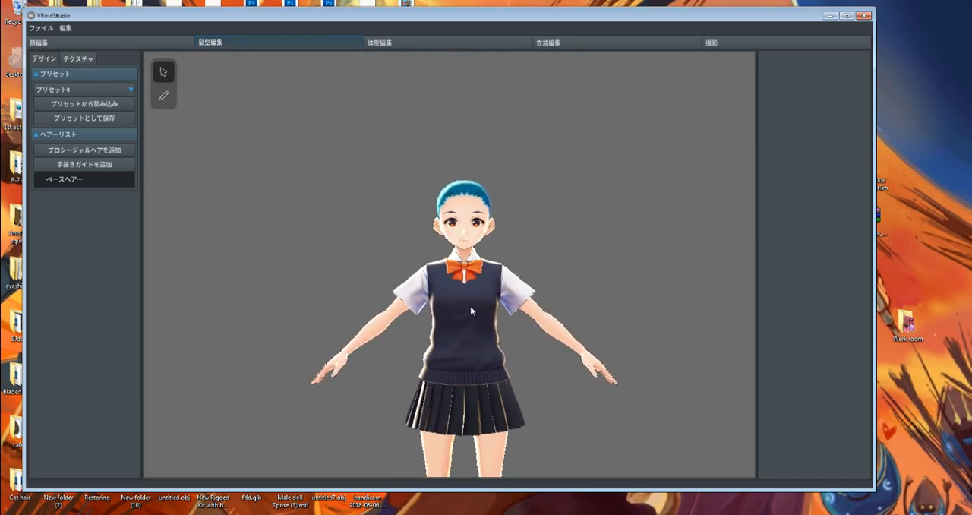
middle_click_drag(470, 307, 455, 269)
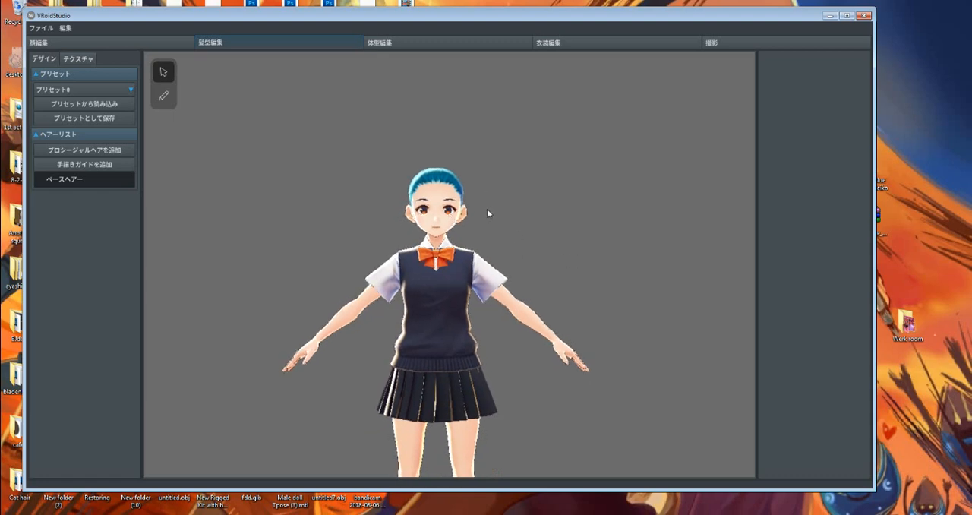
middle_click_drag(487, 213, 506, 205)
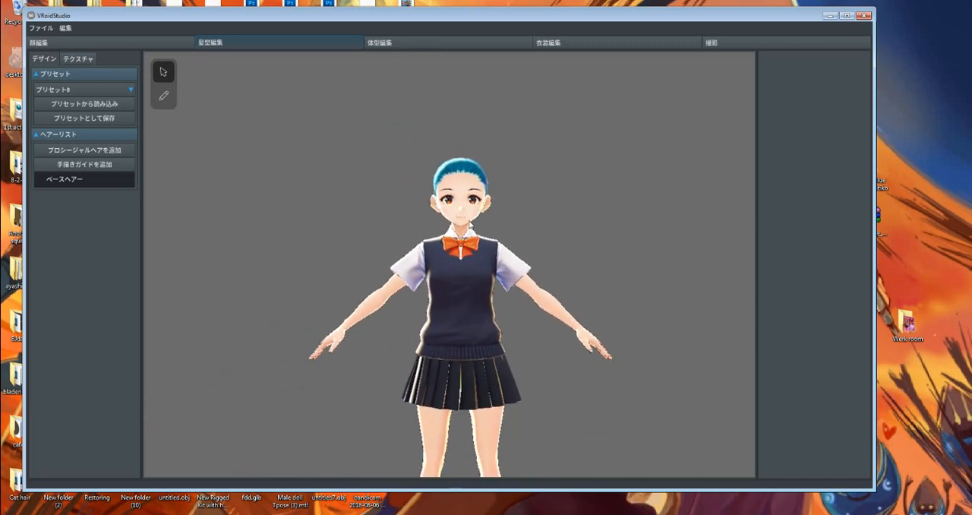
middle_click_drag(469, 222, 470, 196)
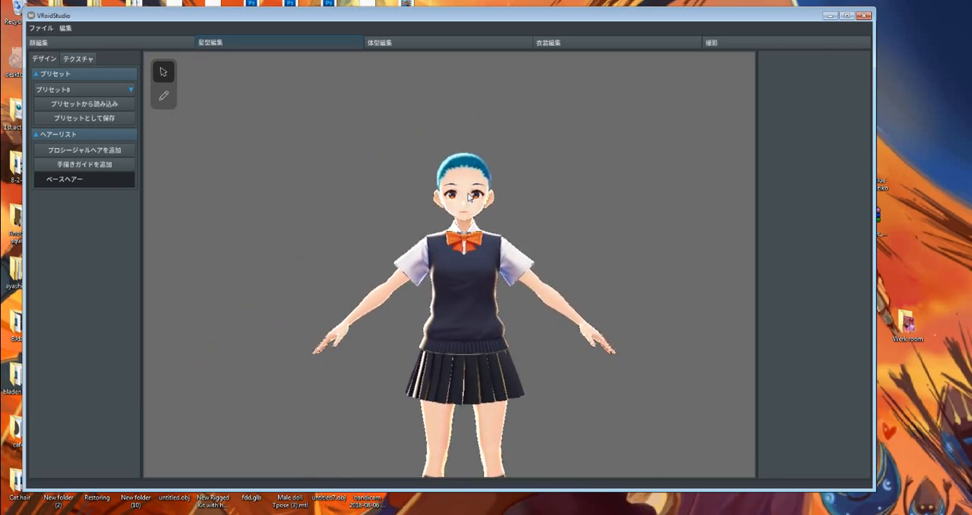
scroll(470, 196, "up", 5)
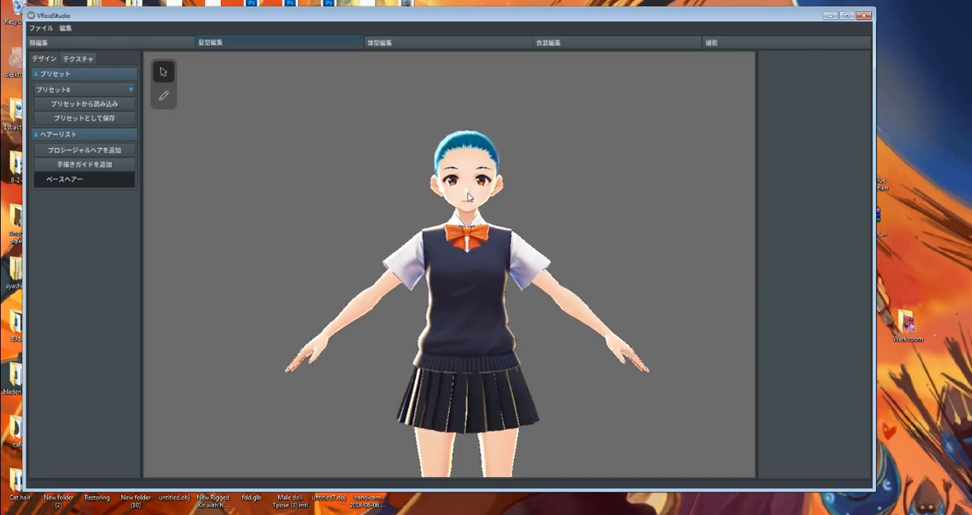
scroll(469, 197, "up", 5)
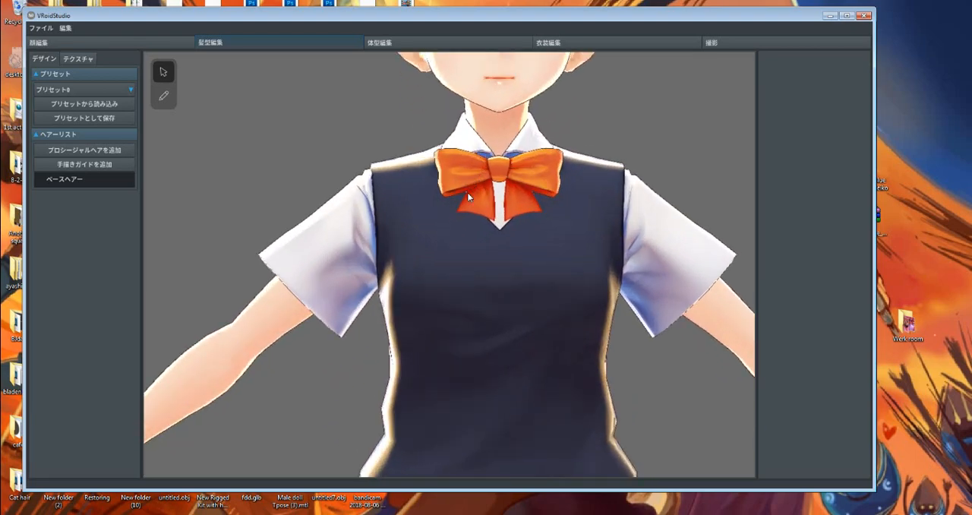
scroll(467, 192, "down", 6)
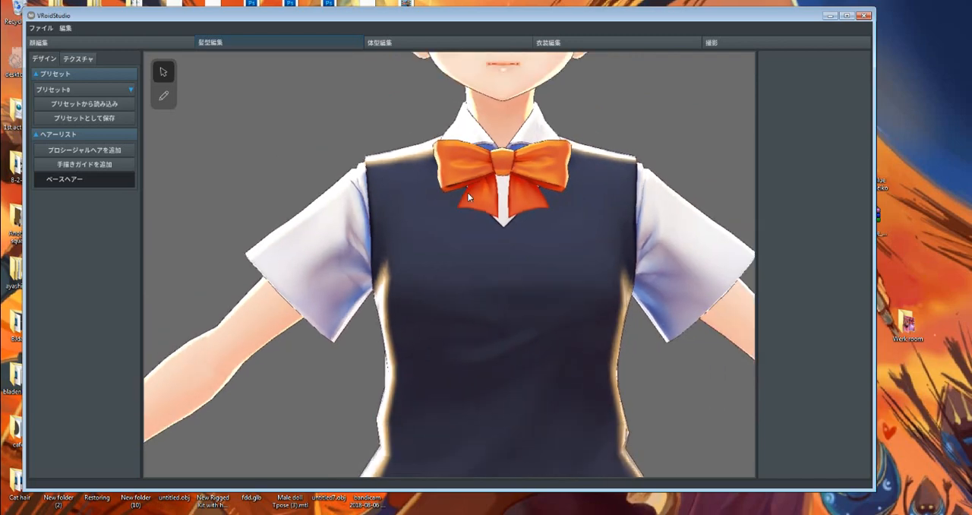
scroll(468, 194, "down", 4)
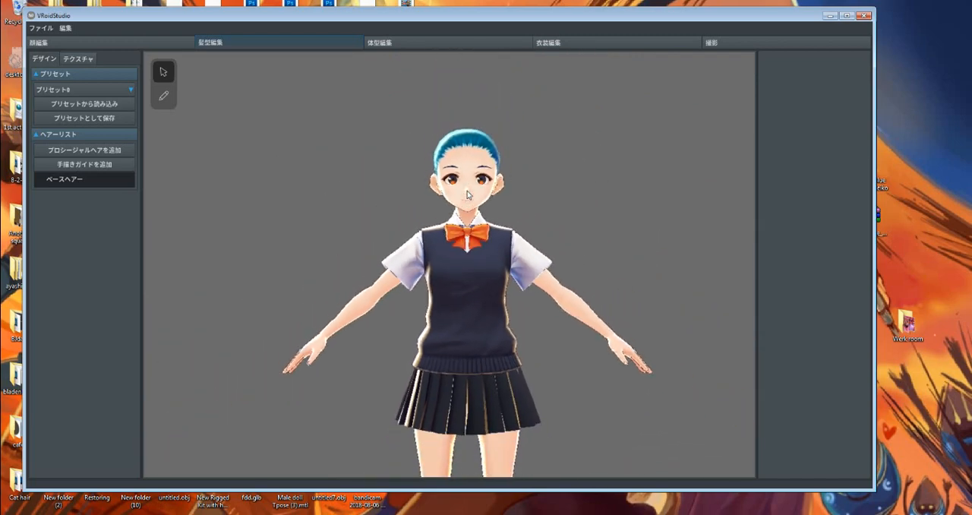
scroll(467, 195, "up", 6)
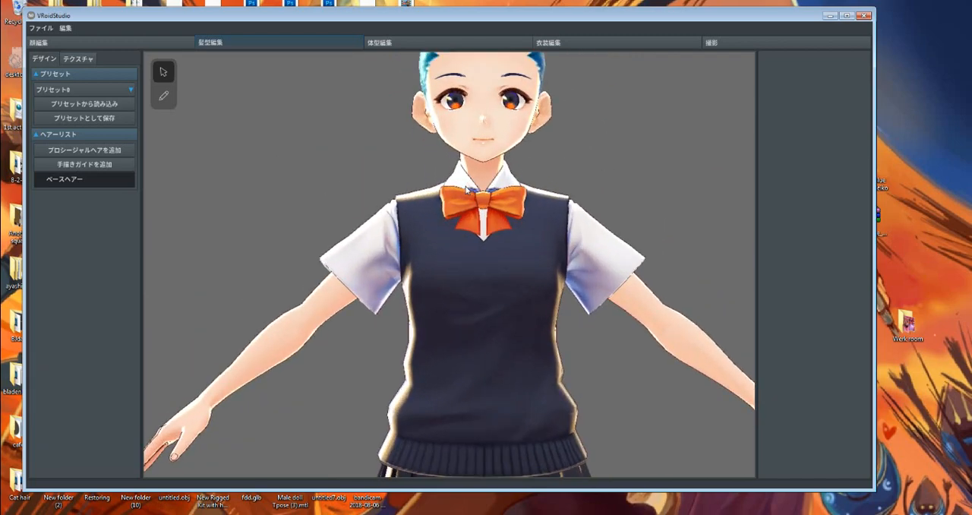
scroll(467, 190, "down", 1)
scroll(467, 190, "up", 5)
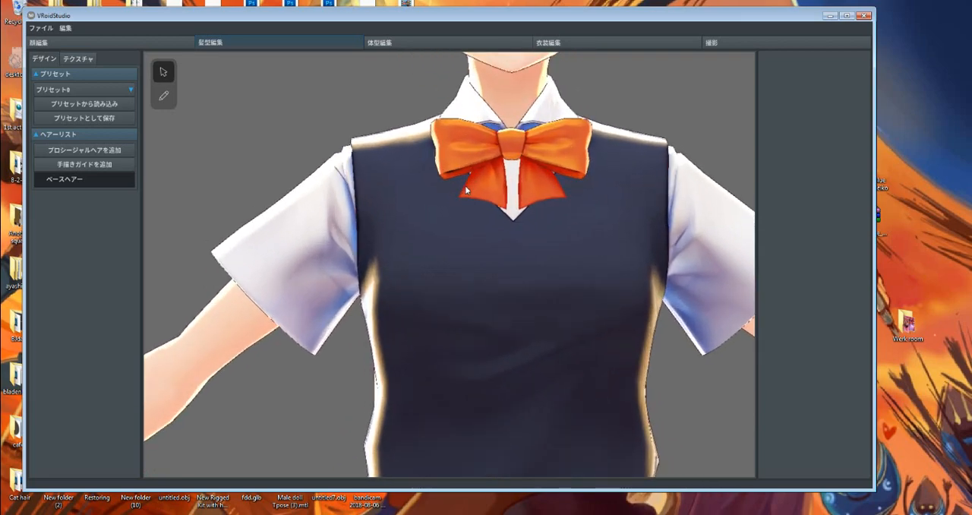
scroll(466, 190, "down", 1)
scroll(466, 187, "down", 4)
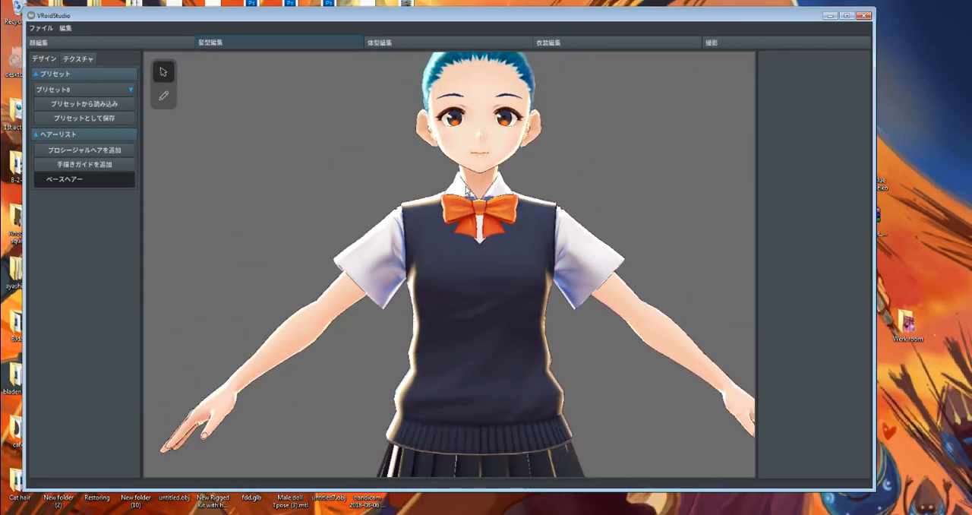
Add a procedural hair group (プロシージャルヘアを追加) to the character's hair list
middle_click_drag(496, 159, 481, 221)
scroll(481, 220, "up", 5)
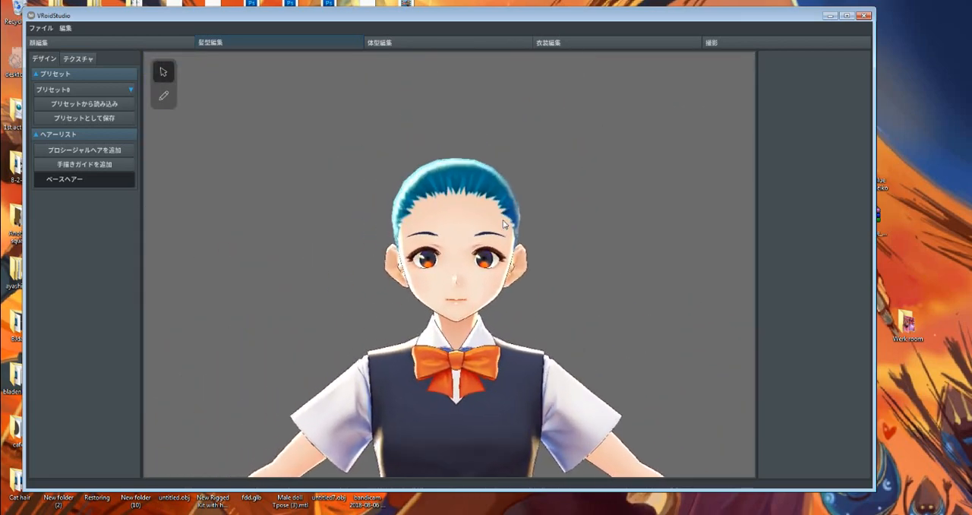
mouse_move(544, 266)
middle_mouse_down()
mouse_move(534, 264)
mouse_move(538, 273)
middle_mouse_up()
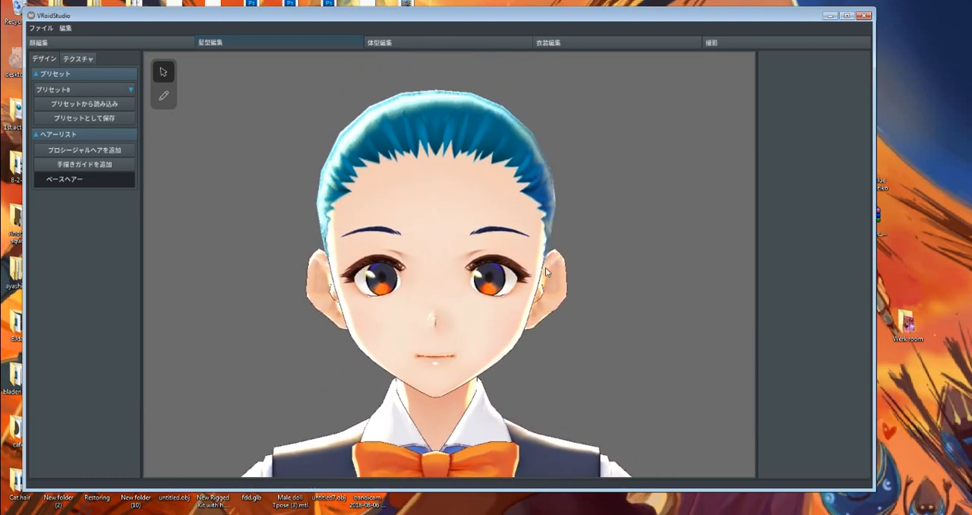
scroll(545, 267, "down", 3)
scroll(507, 302, "up", 1)
middle_click_drag(507, 302, 509, 279)
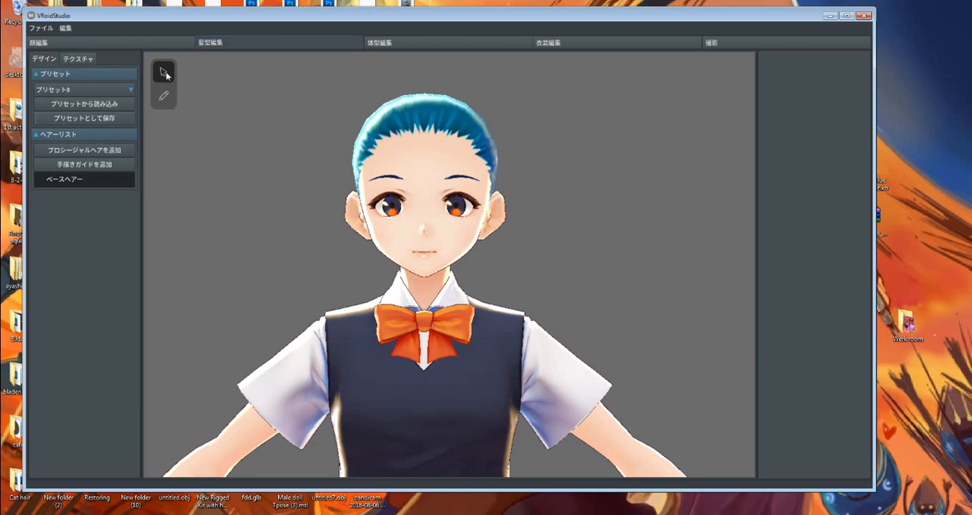
left_click(92, 148)
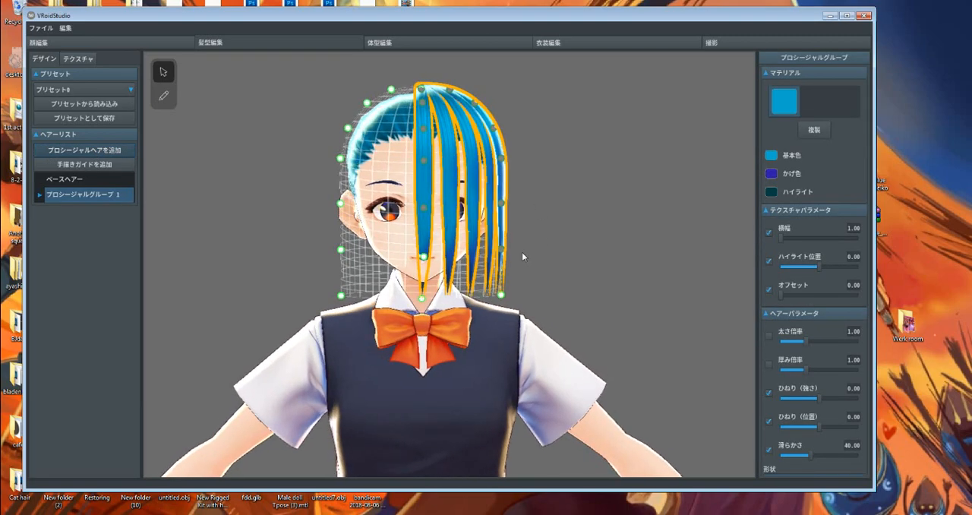
mouse_move(518, 257)
right_mouse_down()
mouse_move(421, 258)
mouse_move(525, 256)
right_mouse_up()
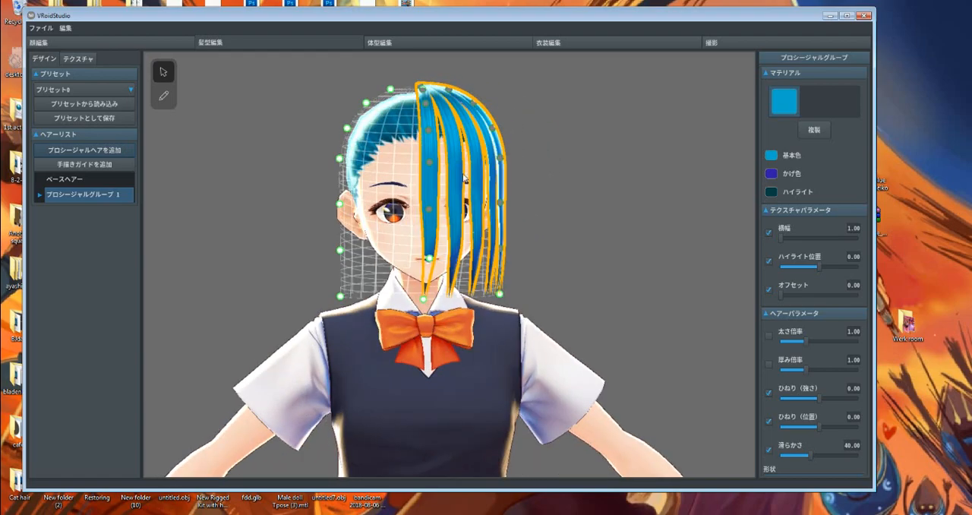
Reshape the procedural hair group's guide by moving its lower front points outward and down so the strands reach the bow tie
right_click_drag(525, 187, 366, 195)
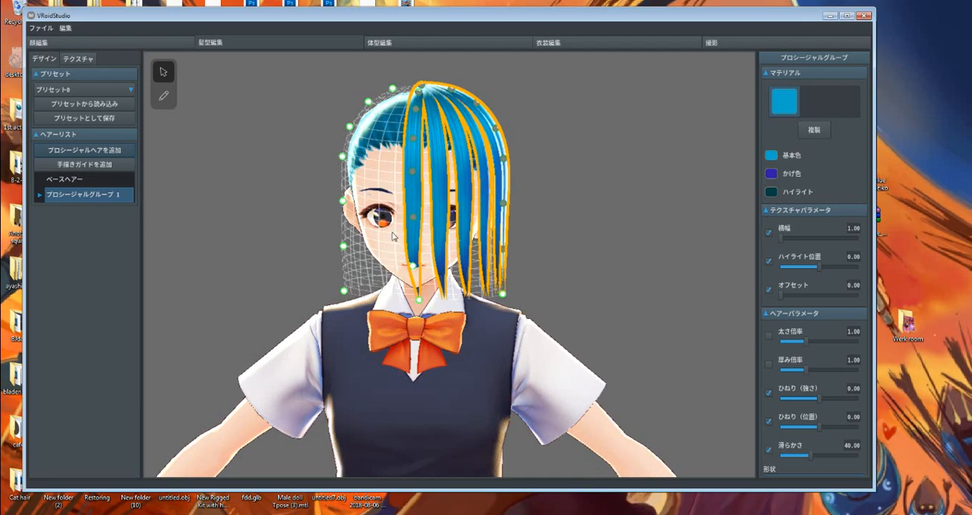
mouse_move(431, 300)
right_mouse_down()
mouse_move(471, 298)
mouse_move(416, 295)
mouse_move(484, 297)
mouse_move(440, 299)
right_mouse_up()
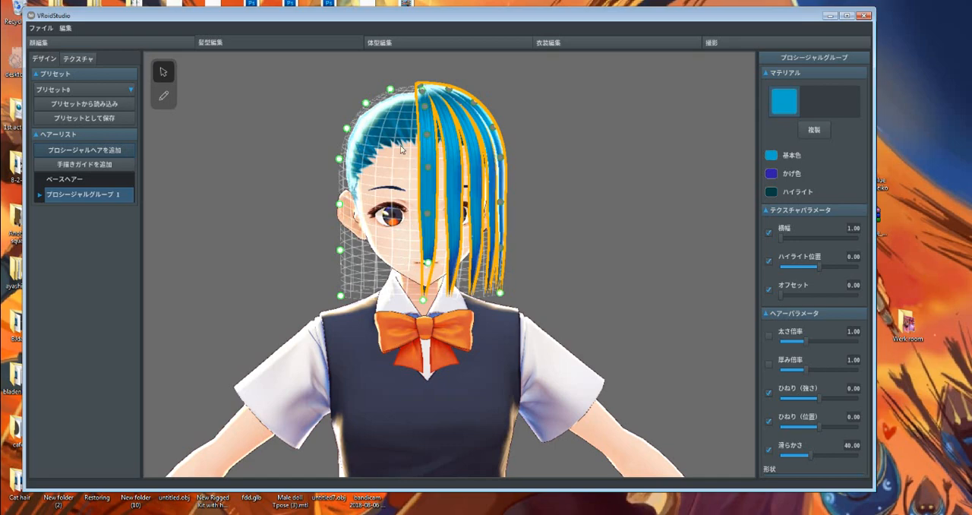
right_click_drag(402, 150, 461, 291)
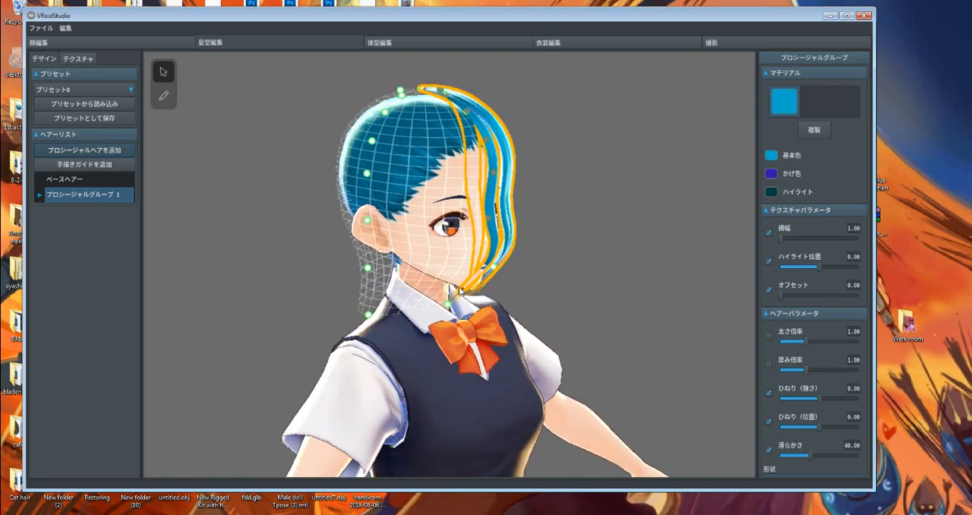
left_click_drag(449, 305, 506, 328)
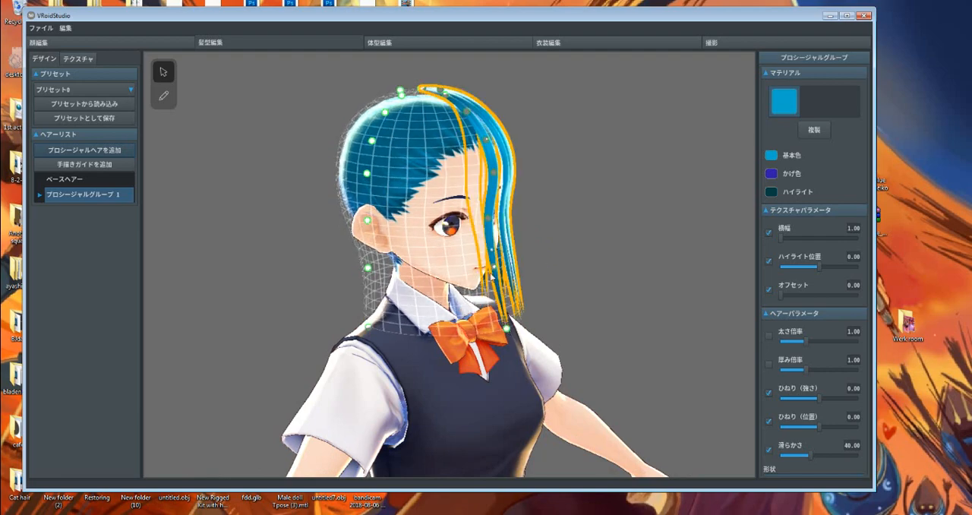
left_click_drag(493, 266, 522, 268)
mouse_move(524, 270)
right_mouse_down()
mouse_move(512, 312)
mouse_move(528, 317)
mouse_move(426, 321)
mouse_move(431, 292)
right_mouse_up()
left_click_drag(424, 299, 392, 303)
right_click_drag(392, 302, 437, 310)
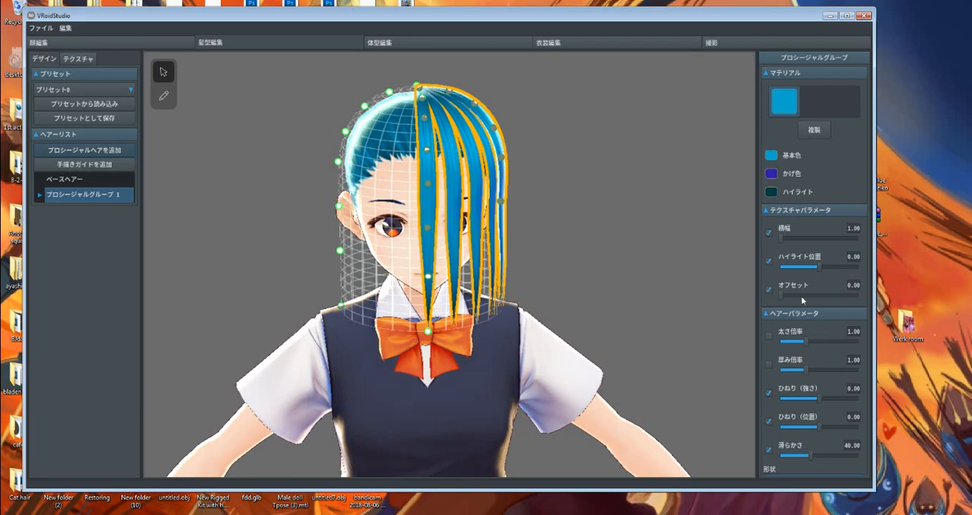
Set the procedural hair group's base colour (基本色) to a brighter, fully saturated light blue
middle_click_drag(427, 307, 410, 278)
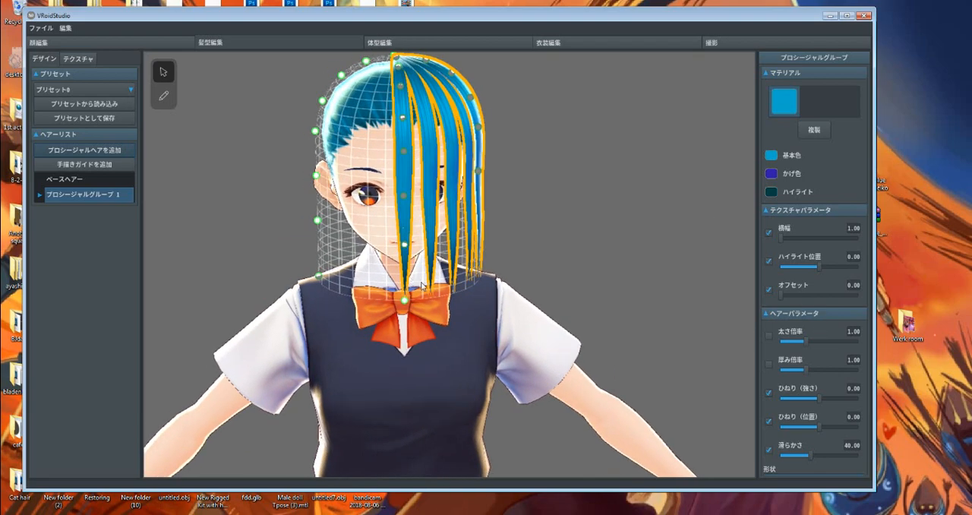
right_click_drag(420, 282, 418, 279)
middle_click_drag(412, 197, 423, 241)
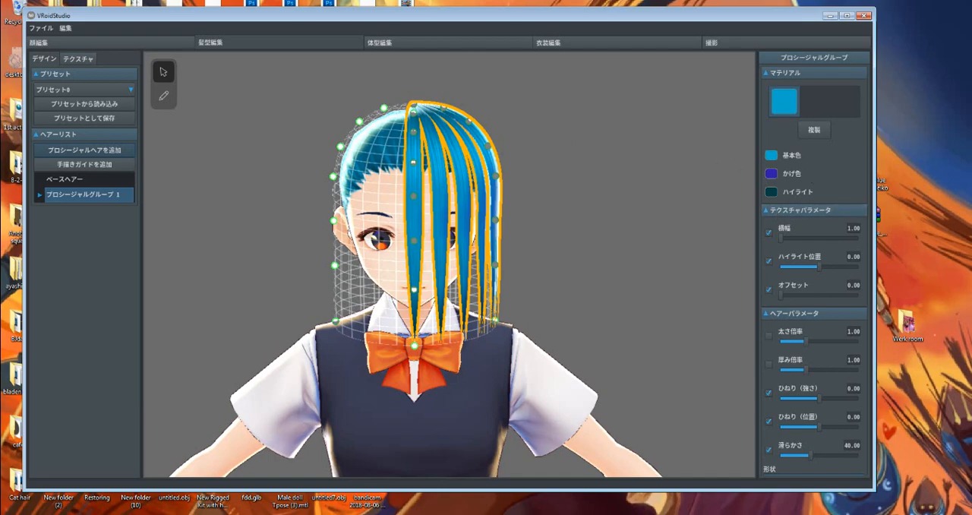
scroll(808, 277, "down", 10)
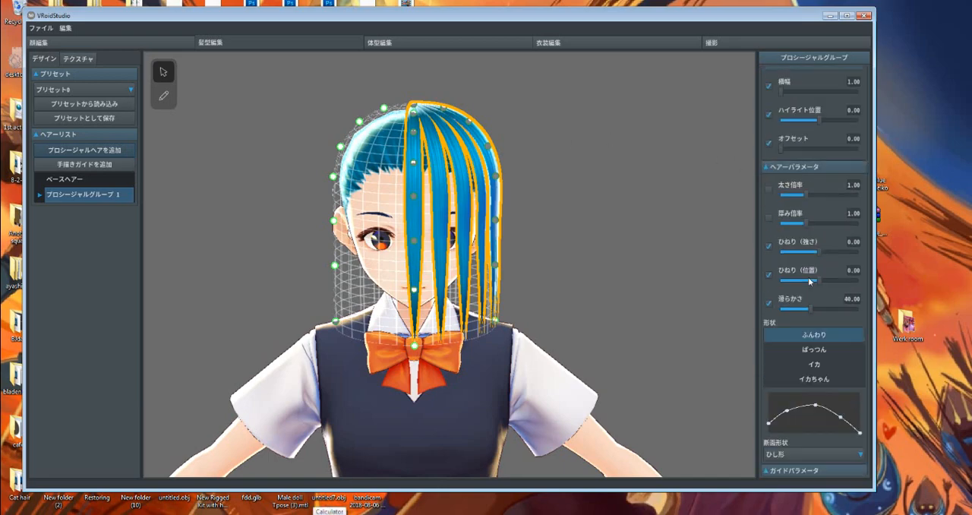
scroll(815, 364, "up", 10)
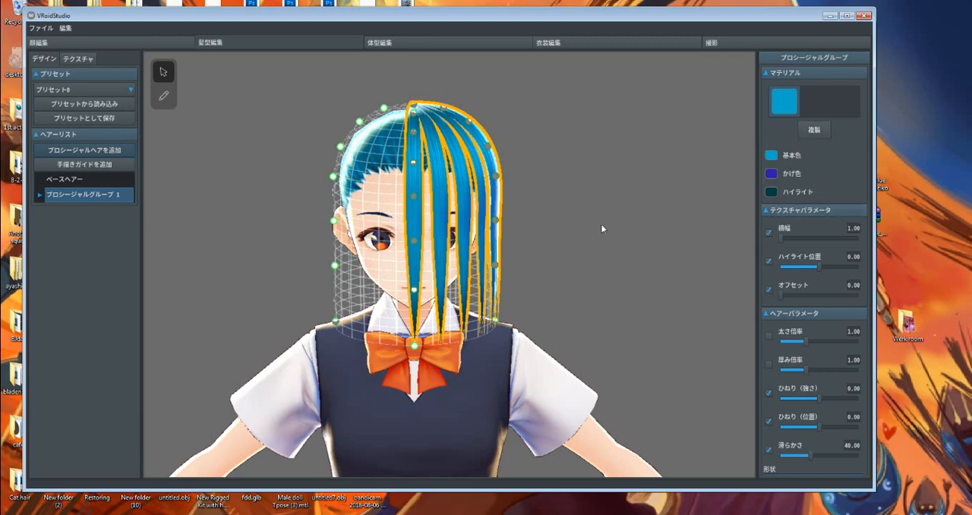
left_click(775, 156)
mouse_move(723, 181)
left_mouse_down()
mouse_move(685, 206)
mouse_move(695, 199)
mouse_move(686, 238)
mouse_move(688, 211)
mouse_move(732, 198)
mouse_move(725, 210)
mouse_move(741, 179)
mouse_move(762, 173)
left_mouse_up()
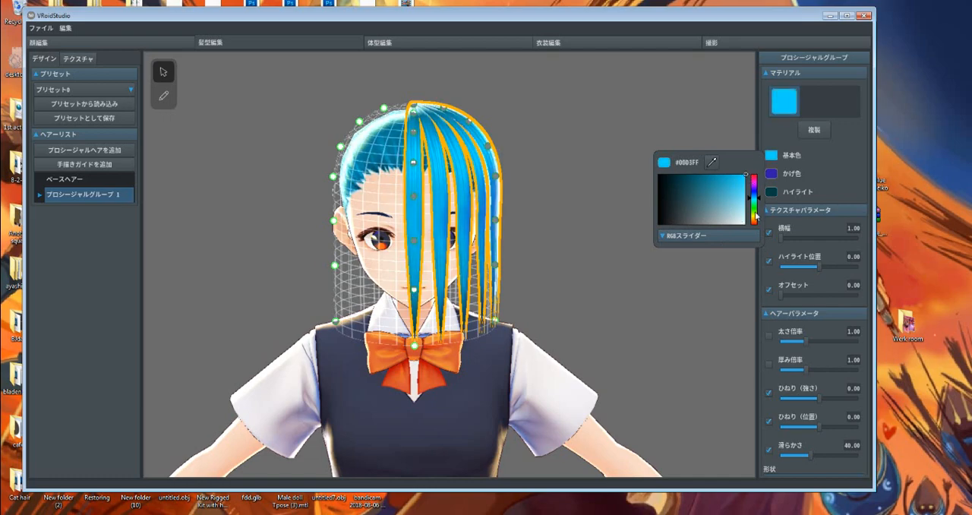
Set the hair's shade colour (かげ色) to yellow and check the shading from the back of the head
left_click(773, 174)
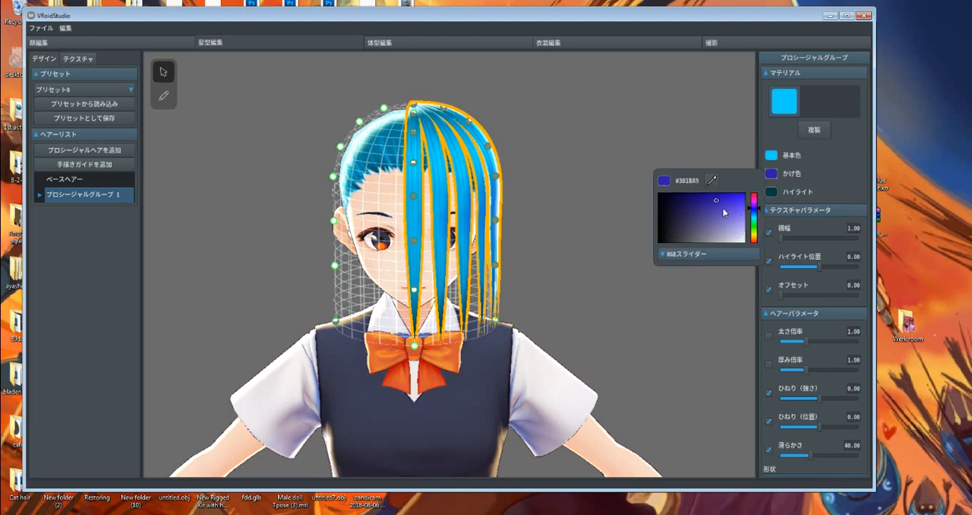
left_click_drag(724, 212, 658, 218)
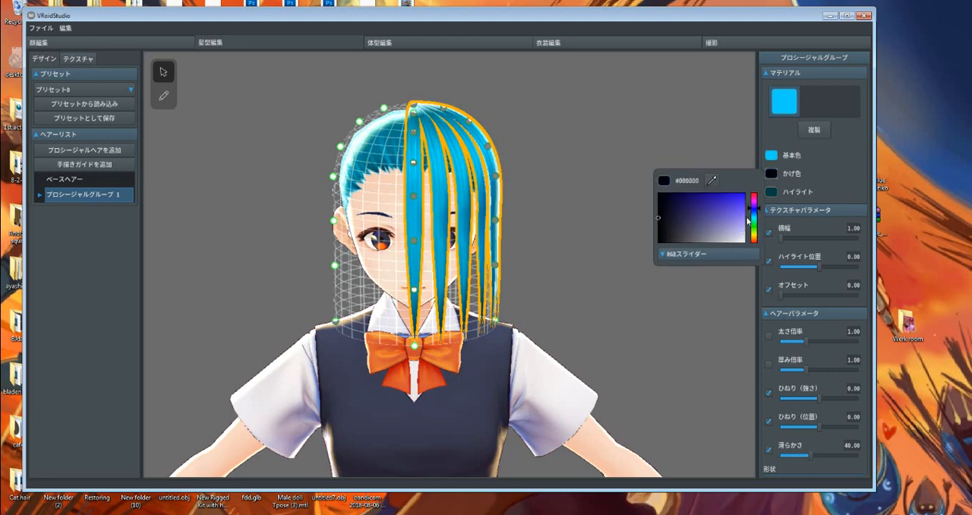
mouse_move(754, 221)
left_mouse_down()
mouse_move(755, 235)
mouse_move(733, 201)
left_mouse_up()
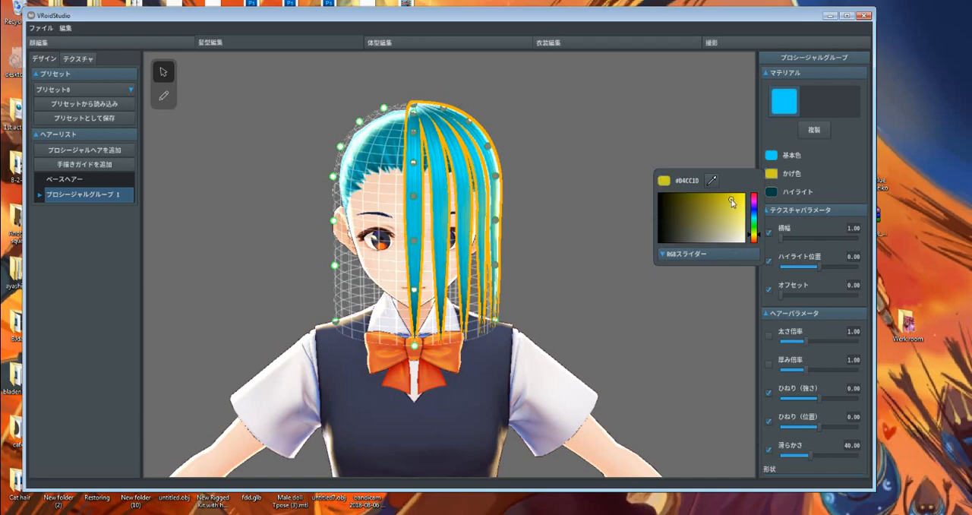
left_click(528, 244)
left_click(526, 242)
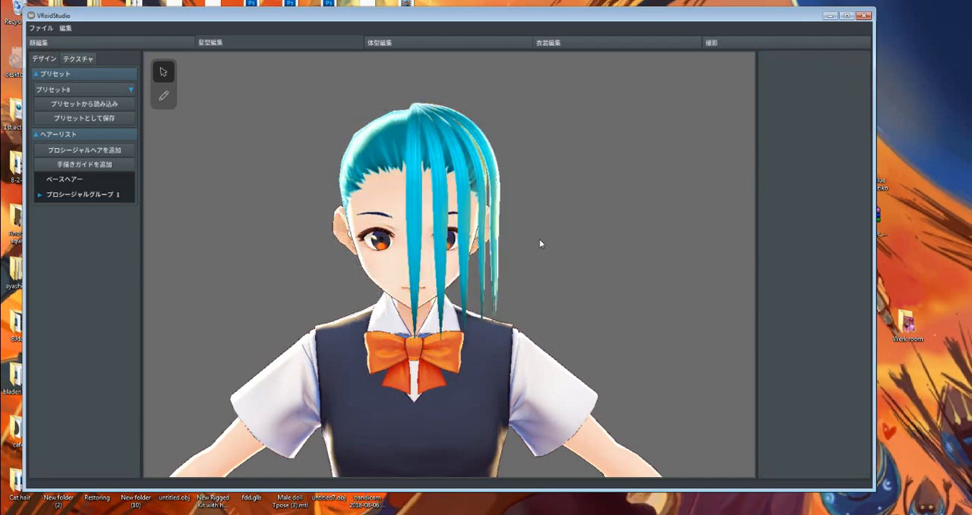
right_click_drag(540, 243, 517, 163)
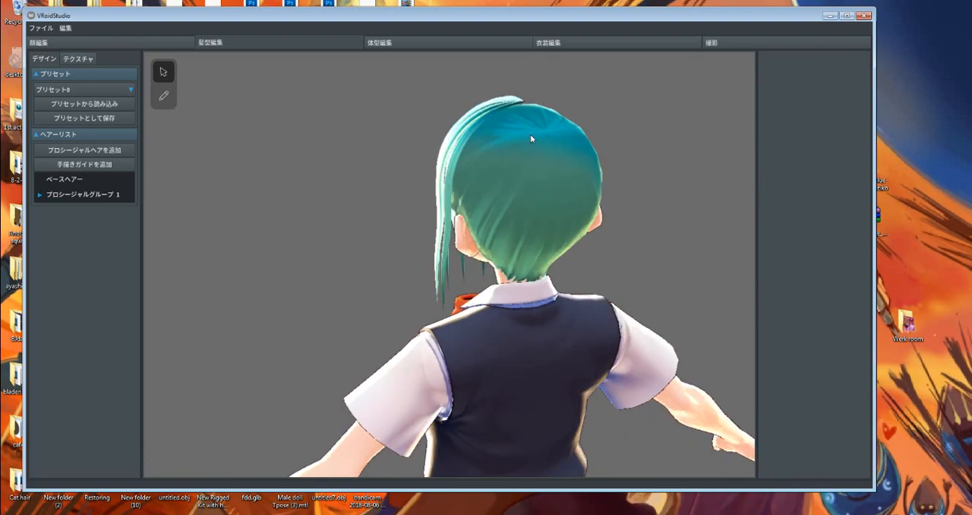
right_click_drag(518, 258, 553, 180)
Select a single strand, set its material's shade colour (かげ色) to red #FF0000 and check the shaded side of the hair
left_click(434, 174)
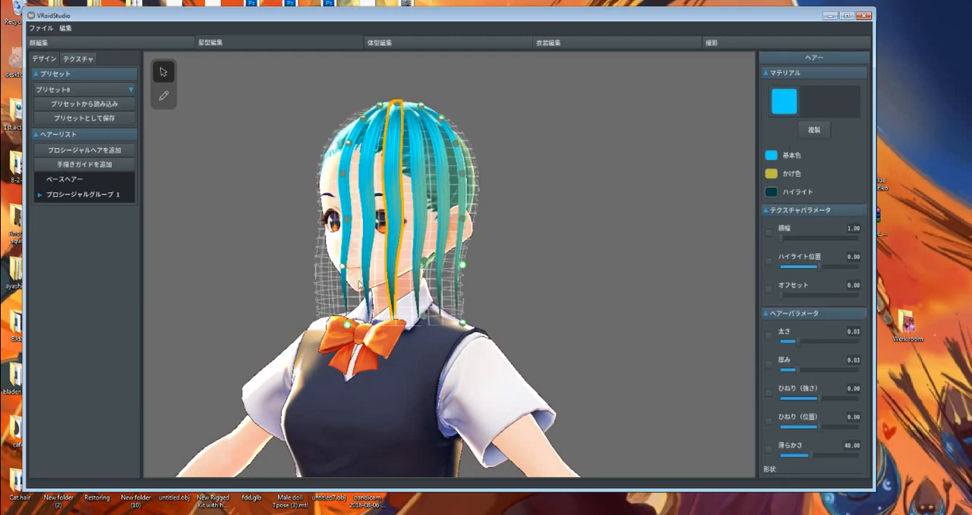
left_click(773, 177)
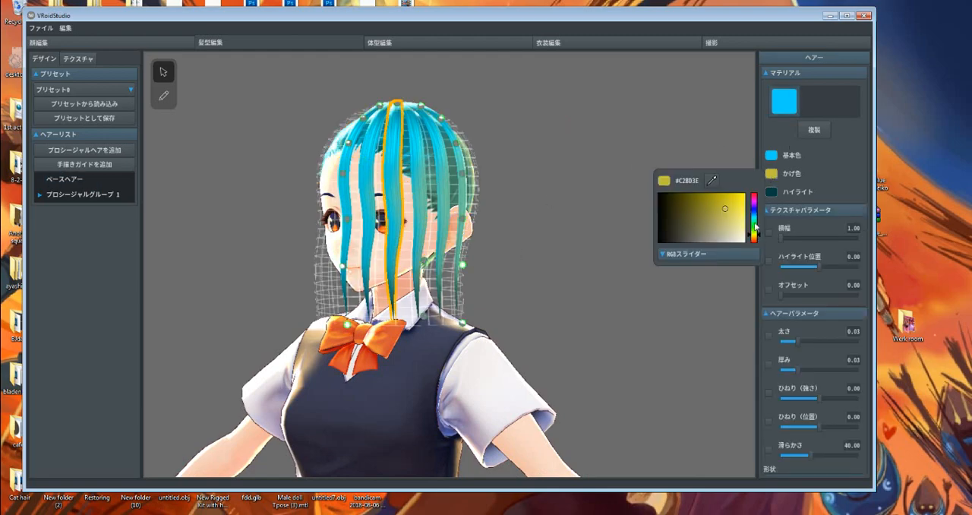
left_click_drag(757, 227, 753, 191)
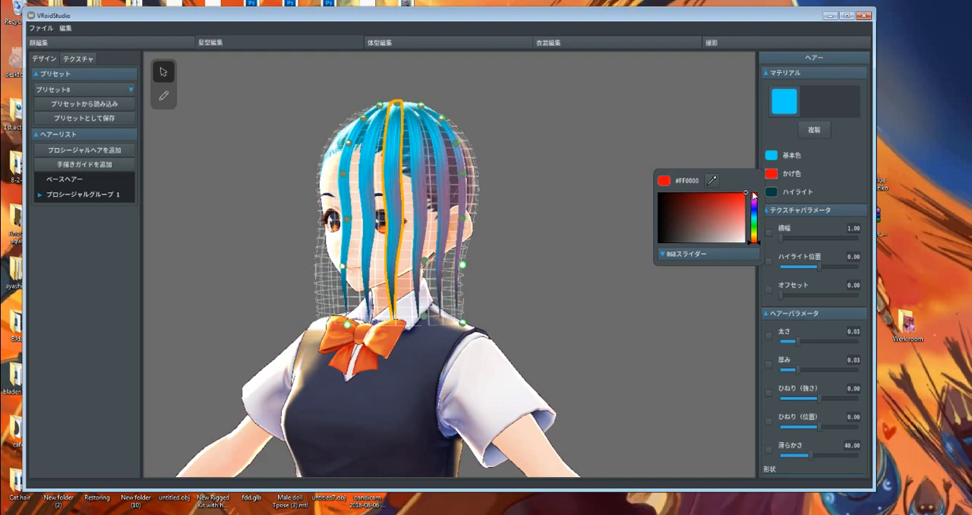
left_click(561, 212)
left_click(548, 213)
right_click_drag(548, 213, 596, 222)
right_click_drag(519, 222, 544, 218)
Set the highlight colour (ハイライト) of プロシージャルグループ 1 to a saturated pink
left_click(106, 196)
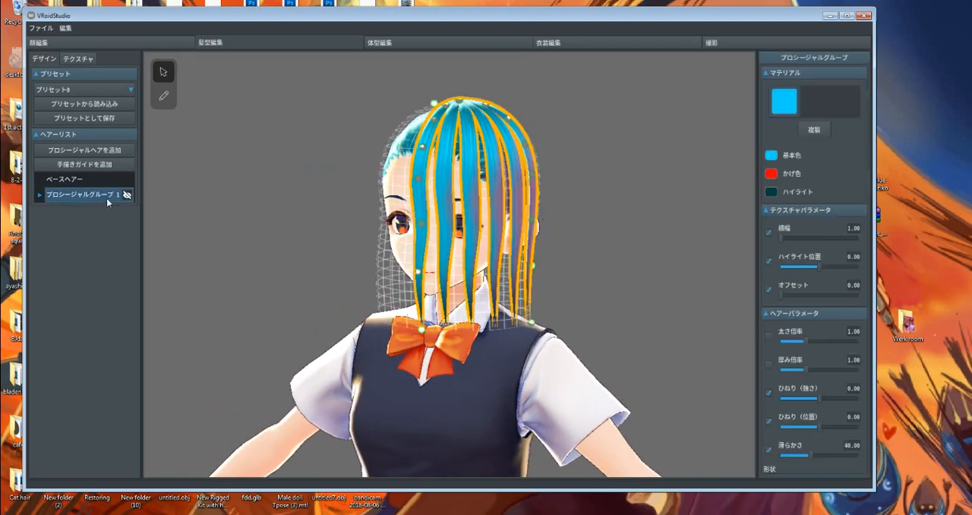
left_click(772, 192)
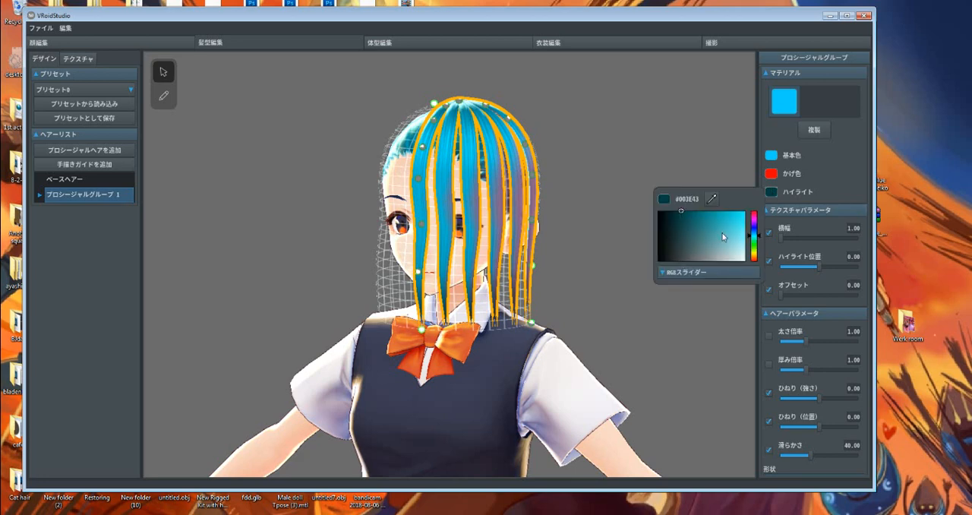
left_click(740, 262)
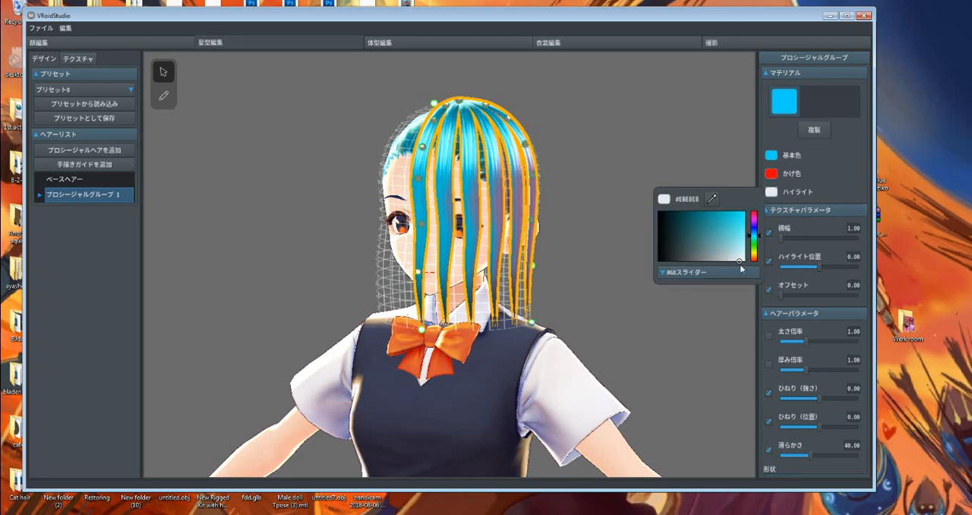
left_click(755, 216)
left_click(738, 214)
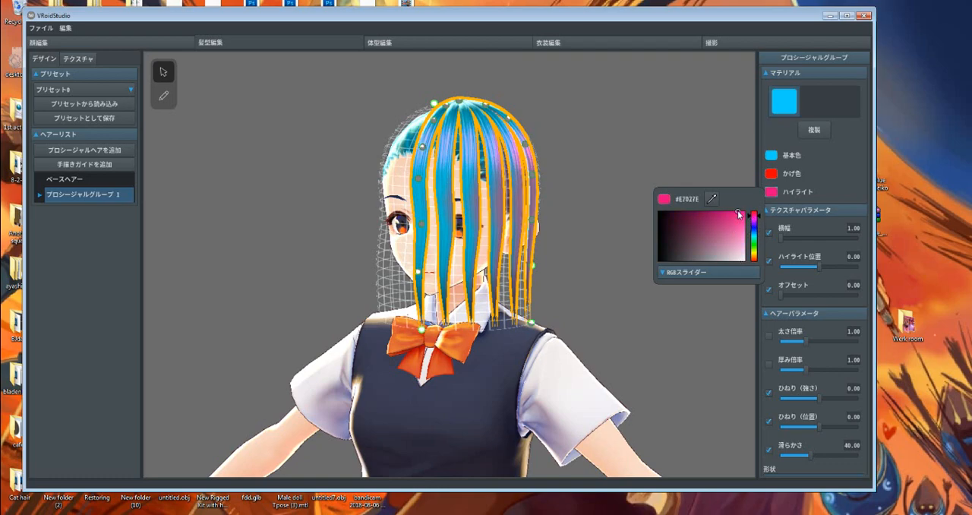
left_click(741, 218)
left_click(583, 269)
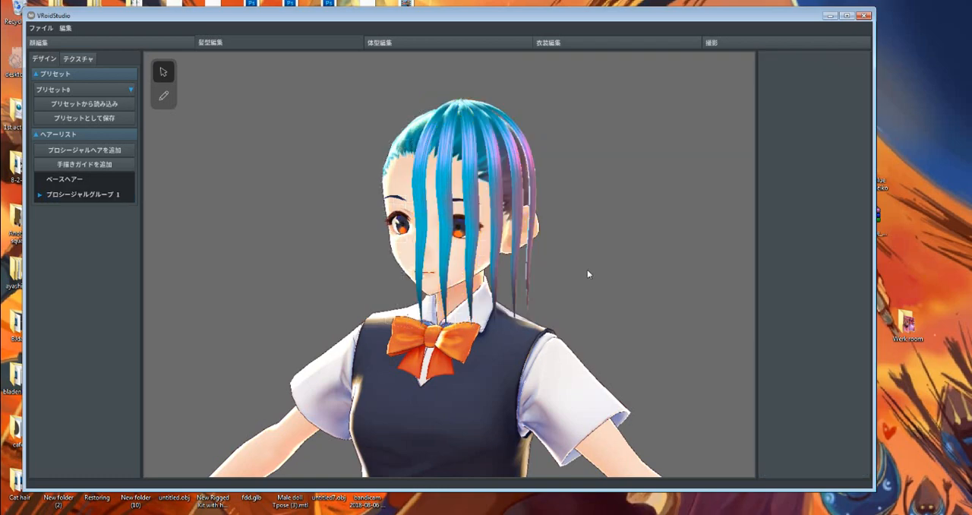
Try a texture width (横幅) of 5.00 on the whole procedural hair group and return it to 1.00
left_click(503, 291)
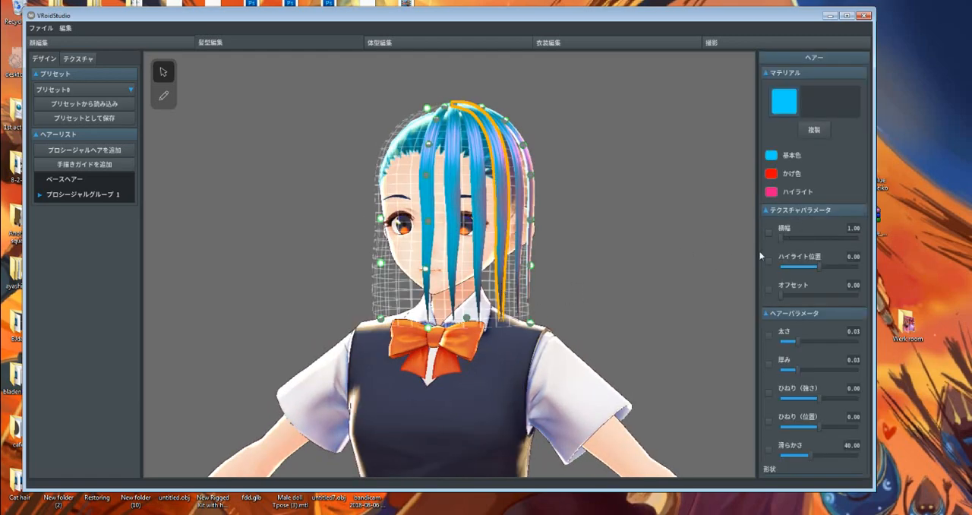
left_click(76, 194)
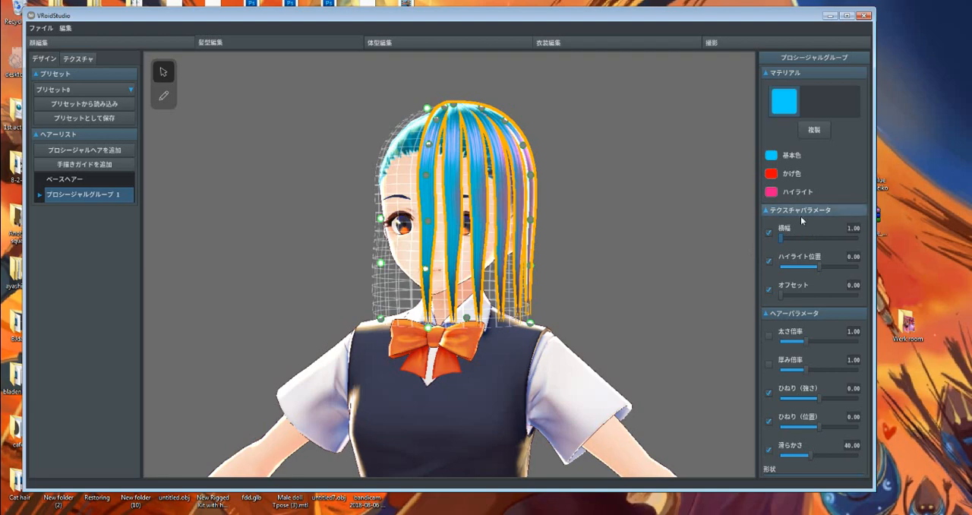
scroll(534, 230, "up", 5)
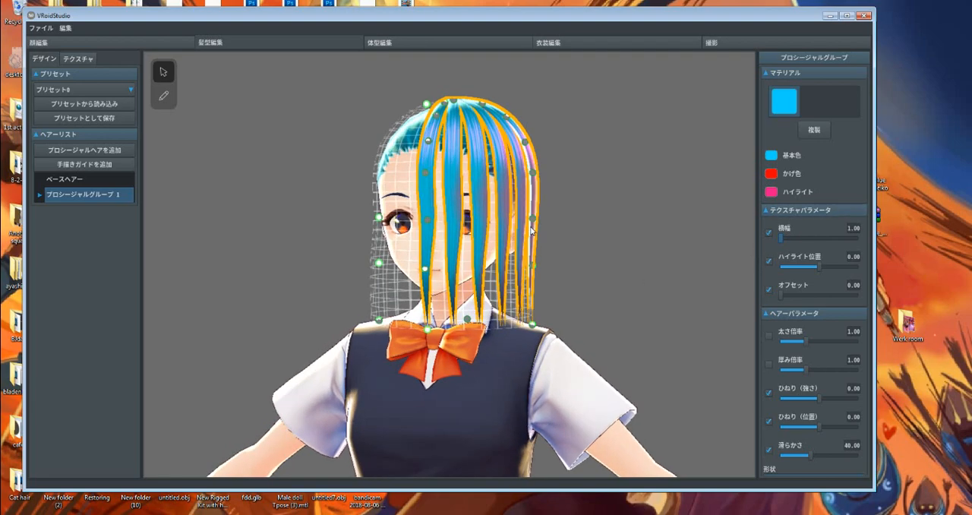
scroll(547, 223, "up", 1)
middle_click_drag(558, 185, 555, 215)
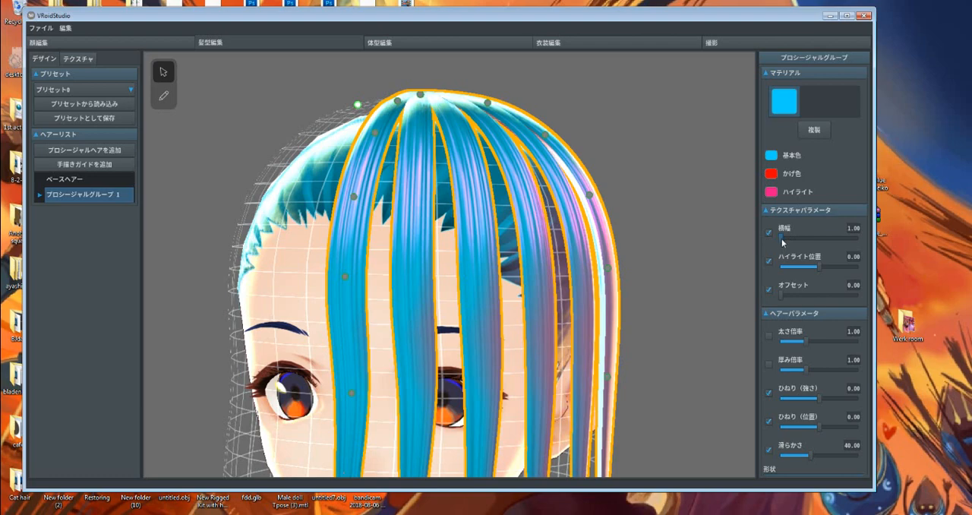
left_click_drag(781, 238, 879, 246)
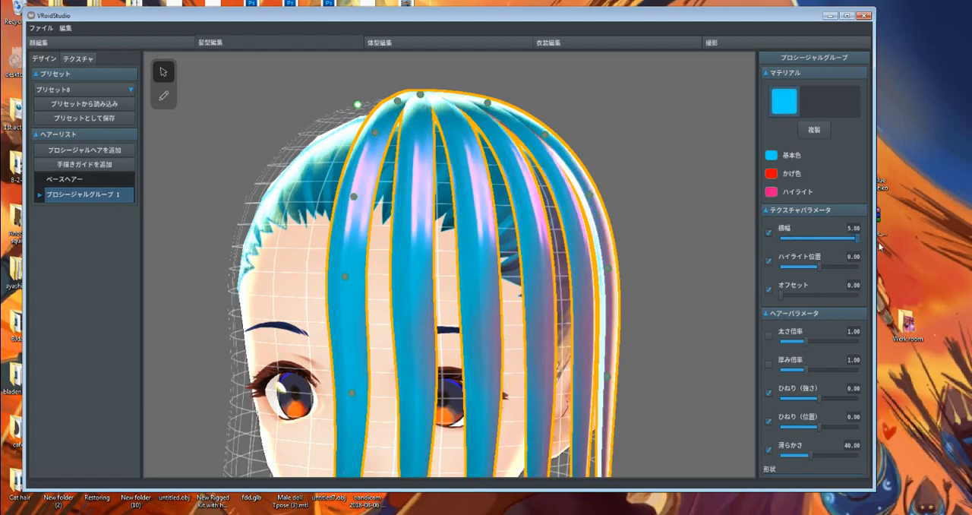
scroll(532, 324, "down", 4)
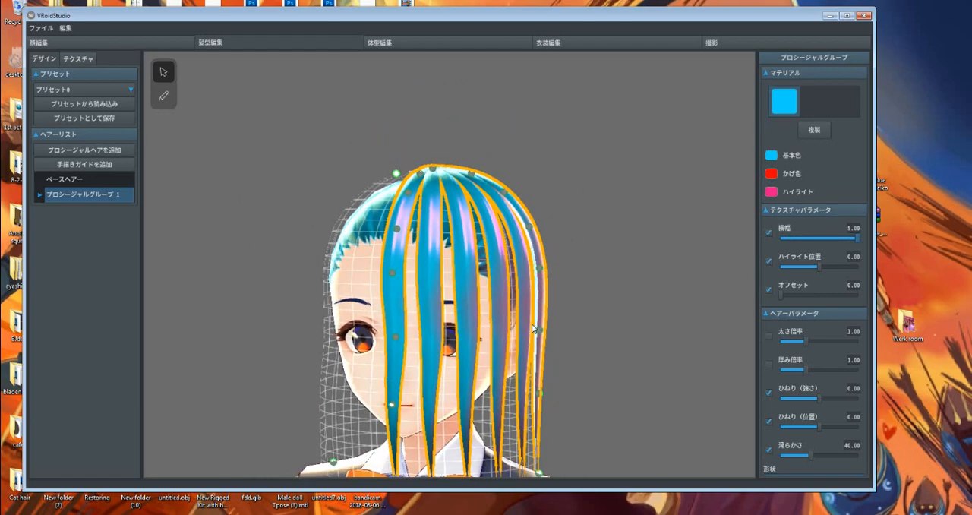
scroll(436, 272, "up", 4)
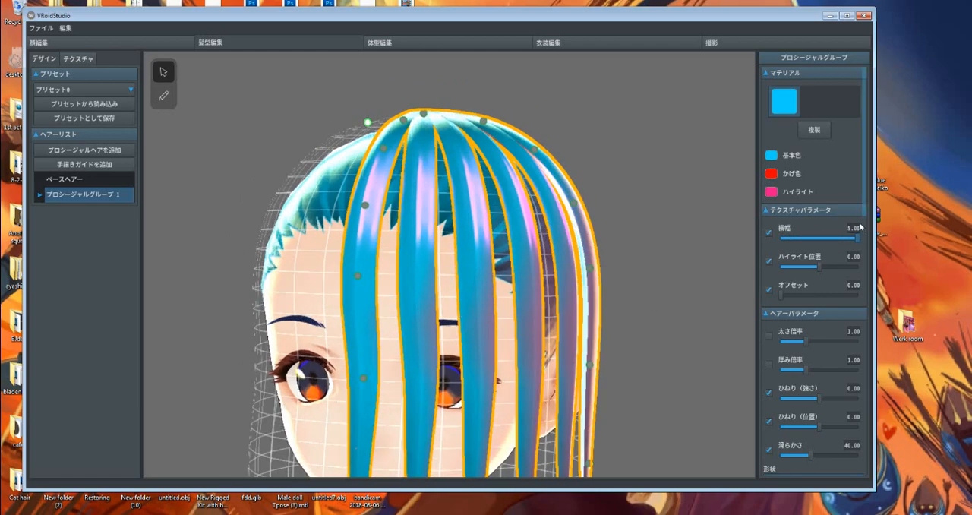
left_click_drag(858, 241, 749, 243)
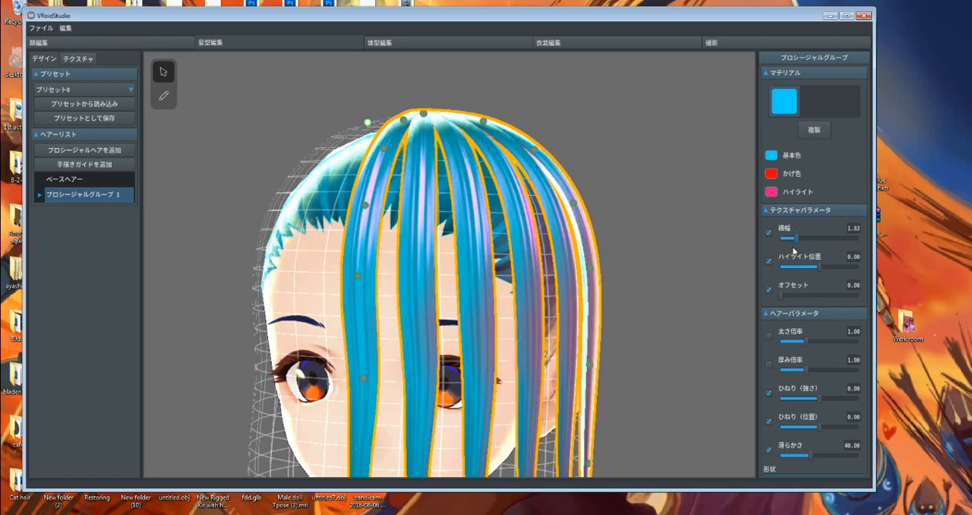
scroll(550, 295, "down", 2)
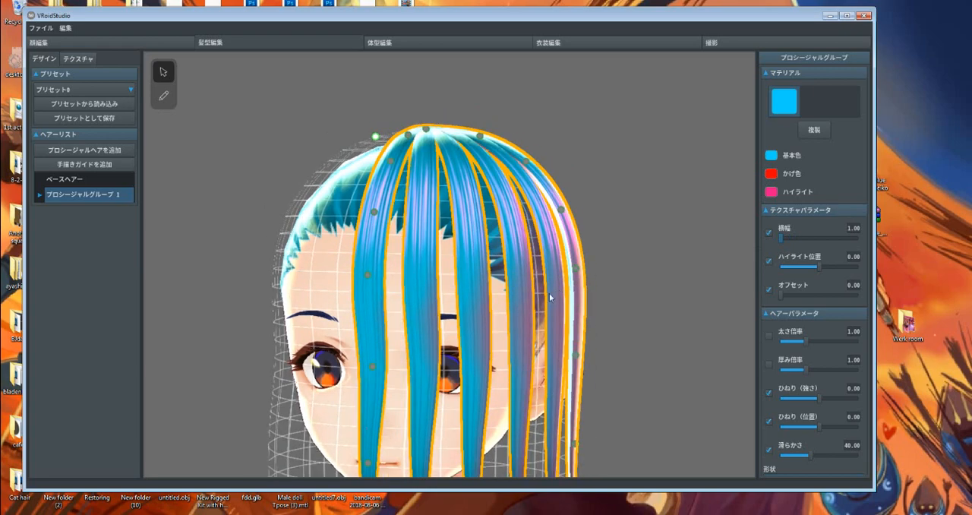
Set the procedural hair group's highlight position (ハイライト位置) to 0.30
middle_click_drag(531, 323, 534, 303)
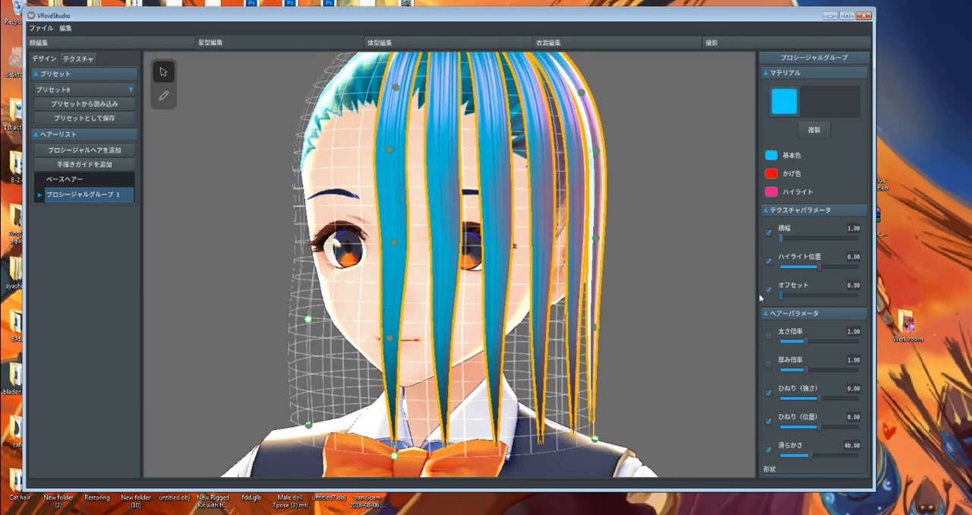
mouse_move(780, 295)
left_mouse_down()
mouse_move(844, 293)
mouse_move(779, 293)
left_mouse_up()
mouse_move(824, 268)
left_mouse_down()
mouse_move(841, 268)
mouse_move(809, 281)
mouse_move(834, 281)
left_mouse_up()
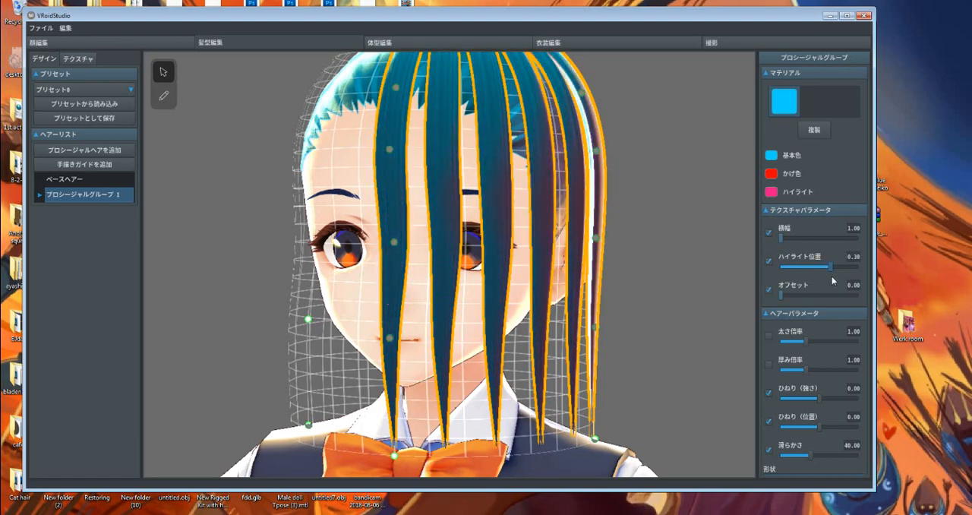
scroll(549, 227, "down", 5)
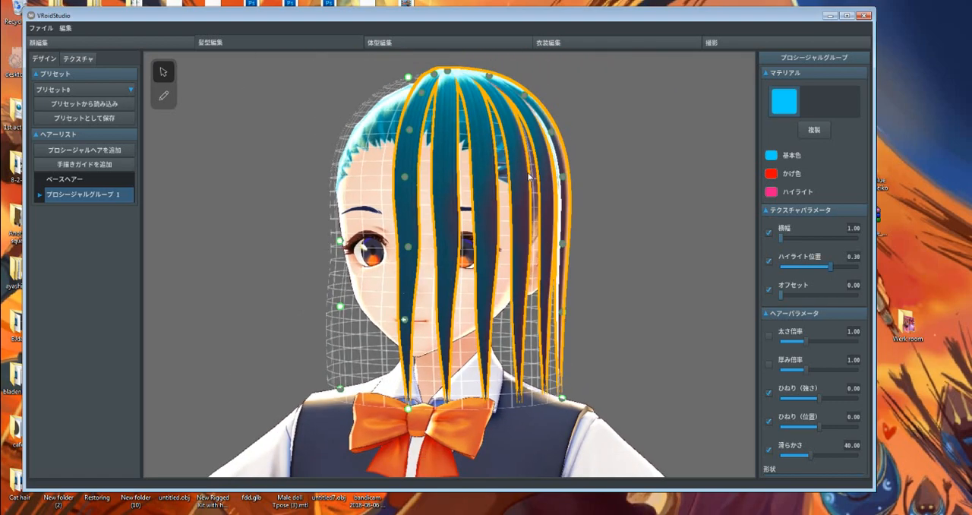
Set the procedural hair group's highlight position (ハイライト位置) to -0.02
mouse_move(831, 268)
left_mouse_down()
mouse_move(807, 274)
mouse_move(819, 272)
left_mouse_up()
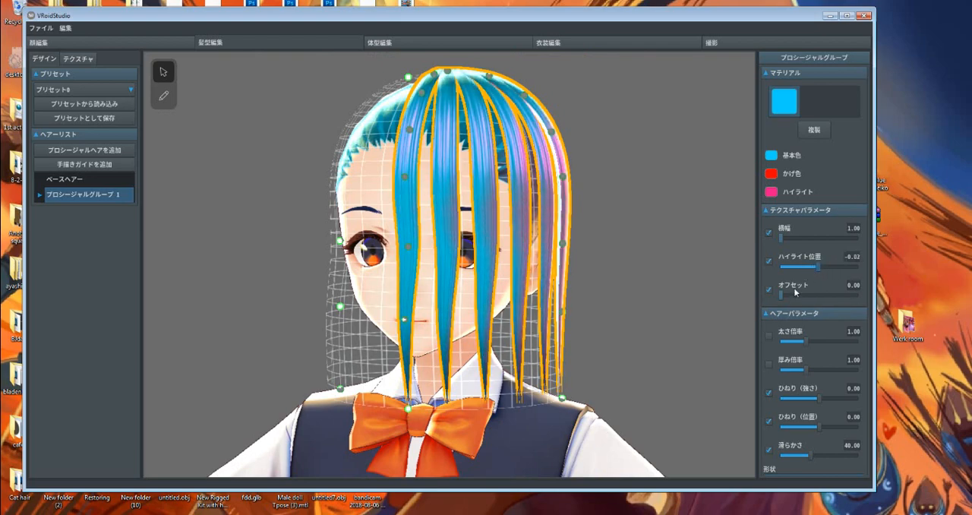
Set the hair group's strand width (太さ倍率) to 2.31, thickness (厚み倍率) to 0.25 and twist strength (ひねり（強さ）) to -5.00
scroll(796, 292, "down", 2)
scroll(796, 292, "down", 2)
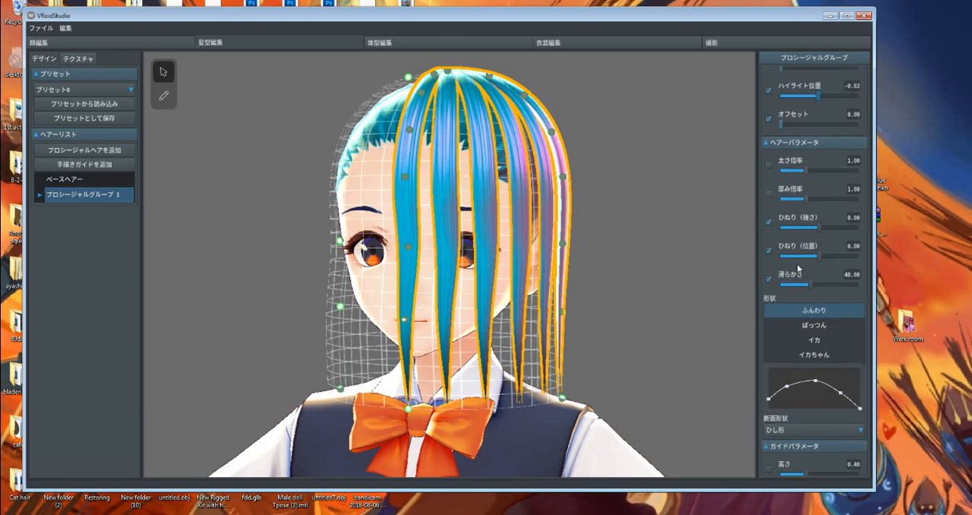
scroll(797, 267, "down", 1)
left_click_drag(806, 147, 760, 205)
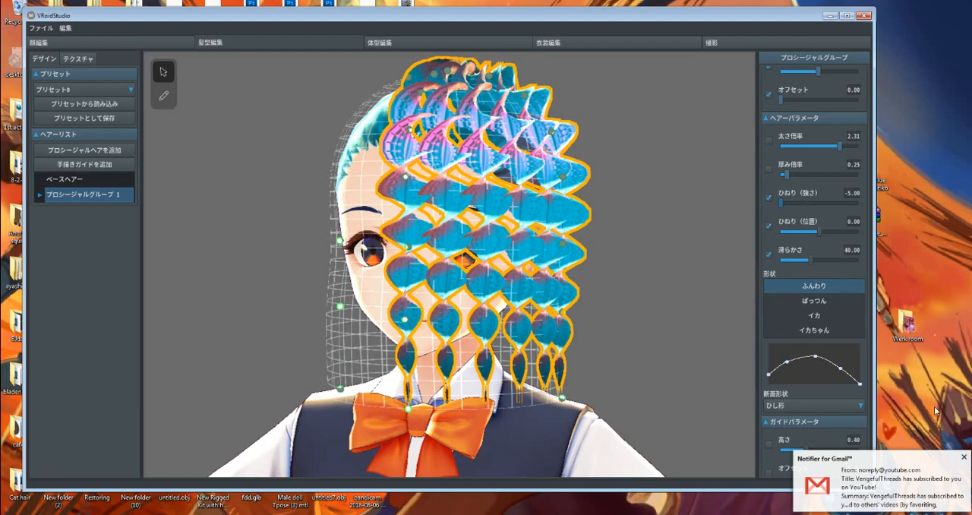
left_click(964, 456)
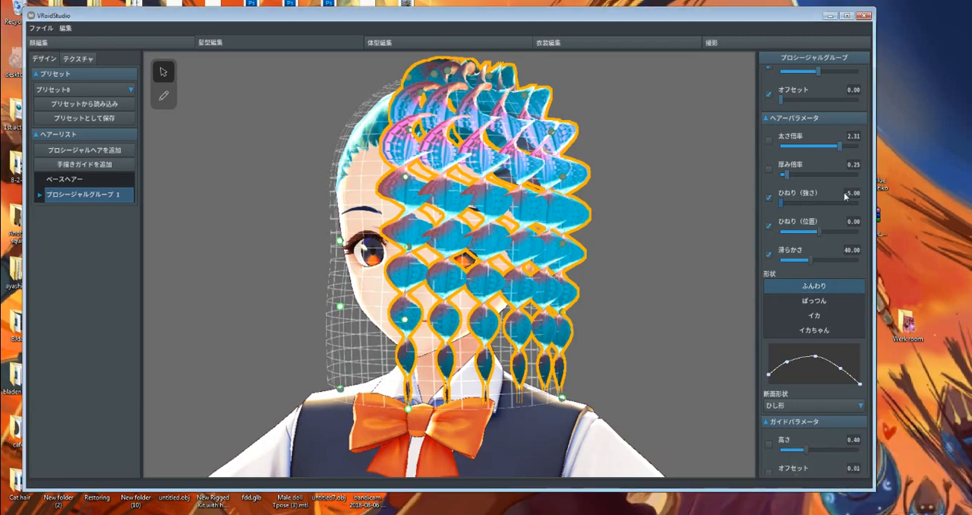
Reset the twist strength (ひねり（強さ）) to 0 and set the twist position (ひねり（位置）) to 0.20
left_click(855, 199)
type("0")
key("Return")
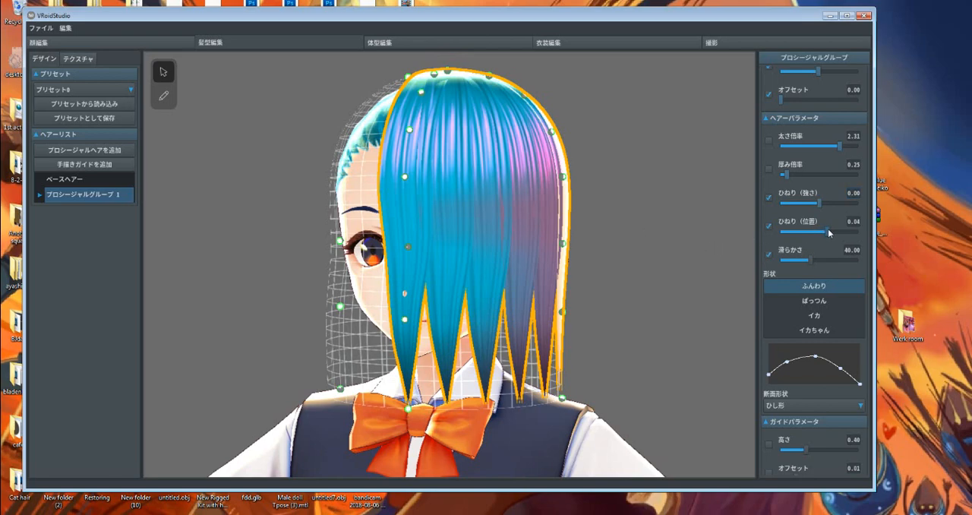
left_click_drag(828, 229, 874, 242)
Try a smoothness (滑らかさ) of 2.00 on the hair group and settle on 100.00
left_click_drag(810, 259, 781, 260)
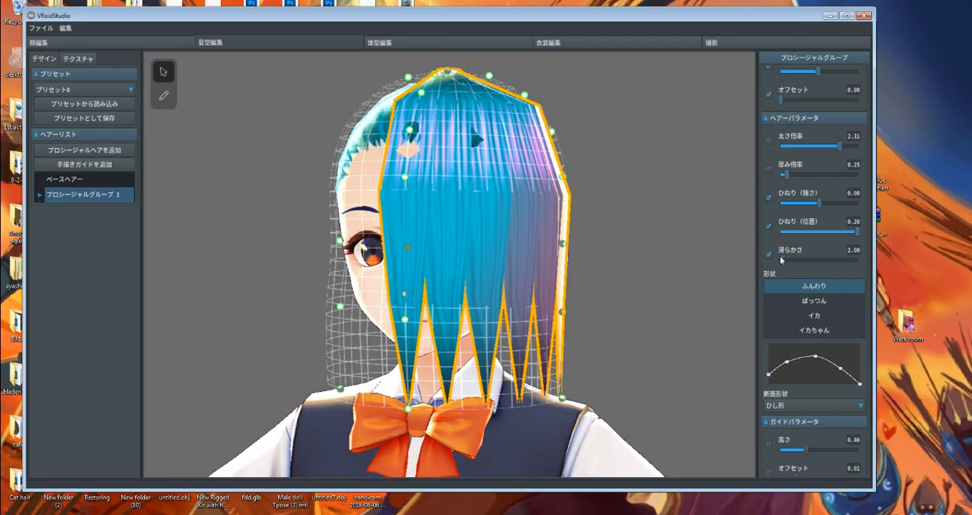
left_click_drag(783, 261, 803, 260)
left_click_drag(870, 259, 915, 255)
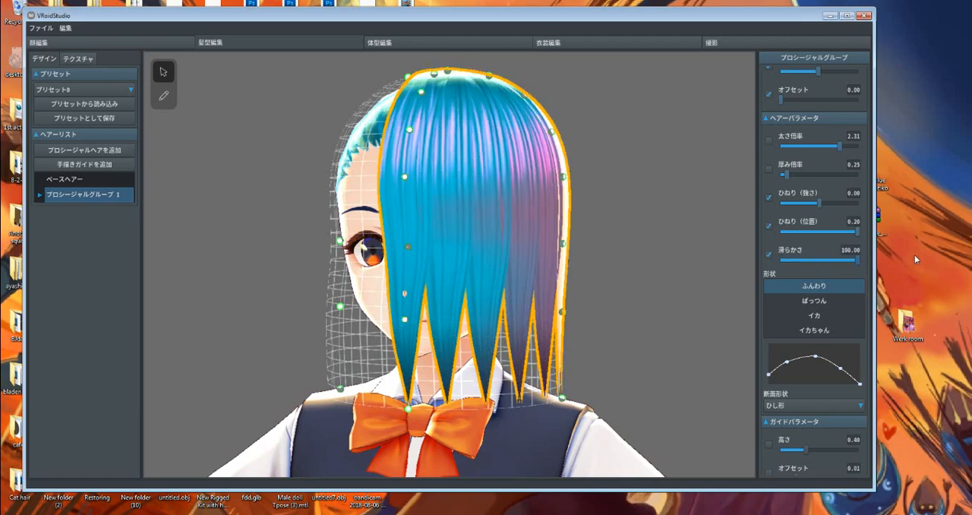
mouse_move(565, 311)
right_mouse_down()
mouse_move(586, 296)
mouse_move(568, 310)
right_mouse_up()
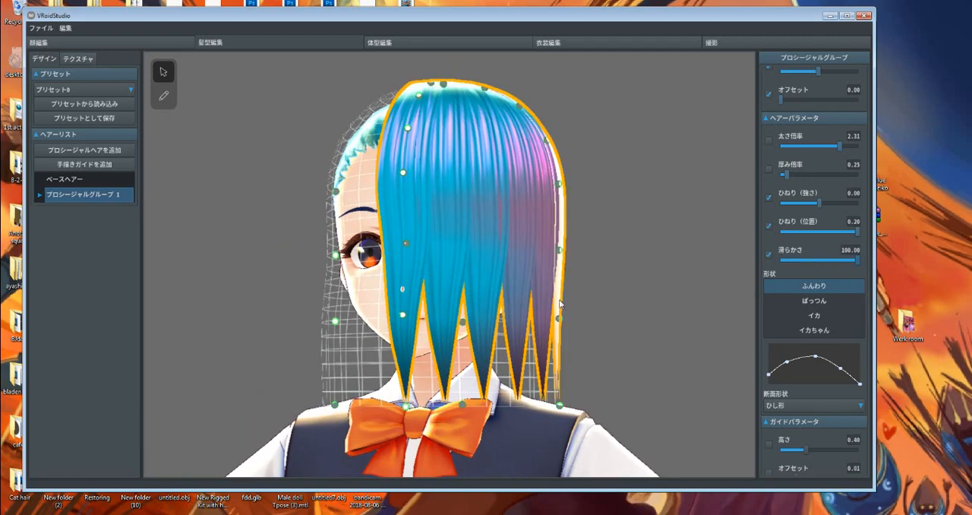
Try the ぱっつん and イカ shape presets on the hair group and compare them from several angles
scroll(788, 302, "down", 1)
scroll(789, 299, "down", 3)
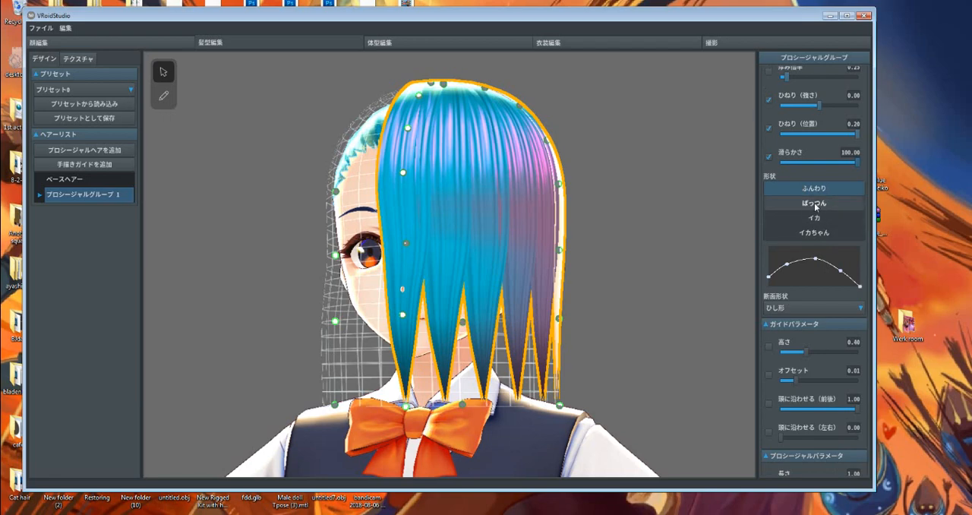
right_click_drag(518, 274, 521, 281)
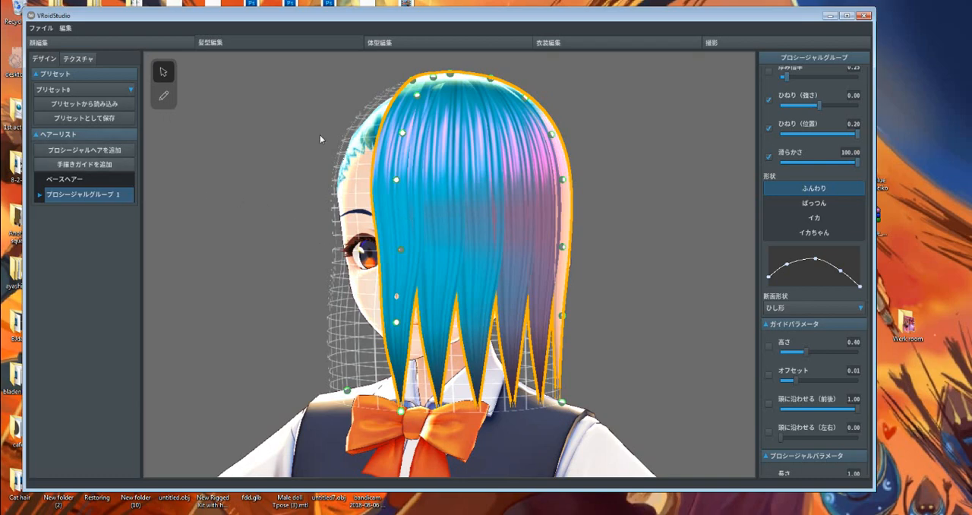
left_click(815, 203)
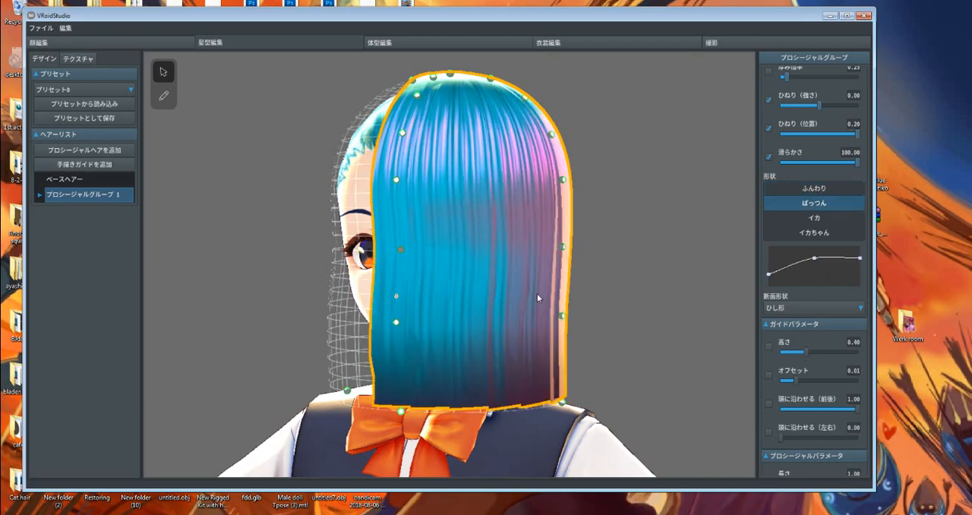
right_click_drag(538, 293, 546, 297)
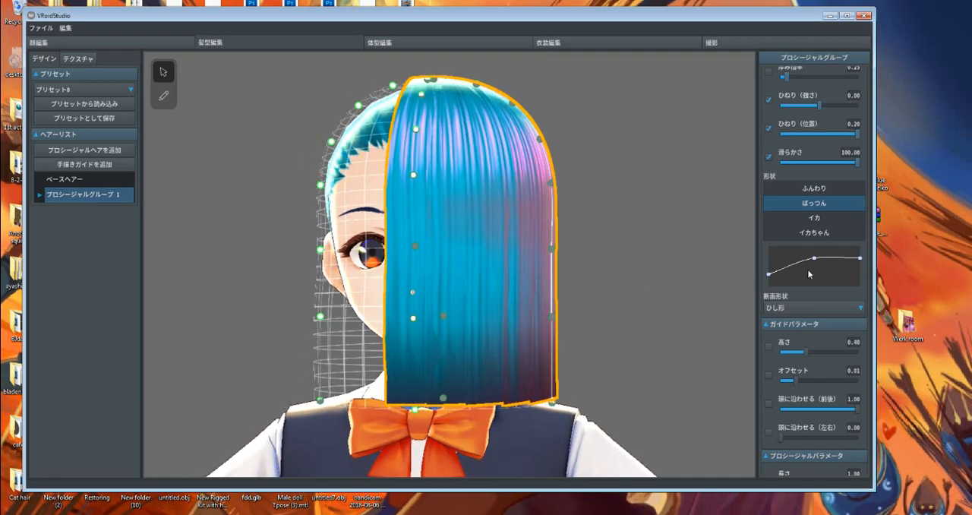
left_click(814, 218)
right_click_drag(524, 304, 558, 309)
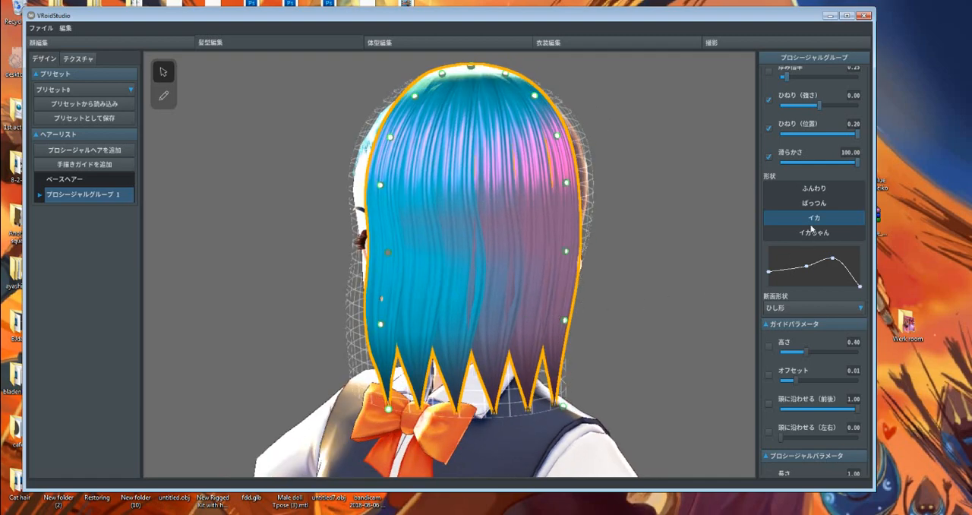
Reduce the strand width (太さ倍率) to 1.25 to inspect the individual イカ-shaped strands
scroll(825, 167, "up", 4)
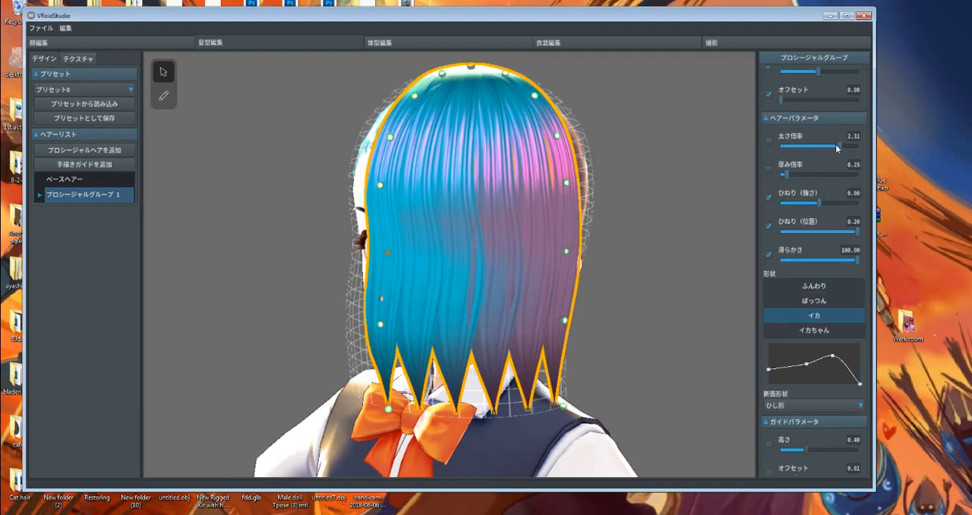
left_click_drag(822, 146, 812, 149)
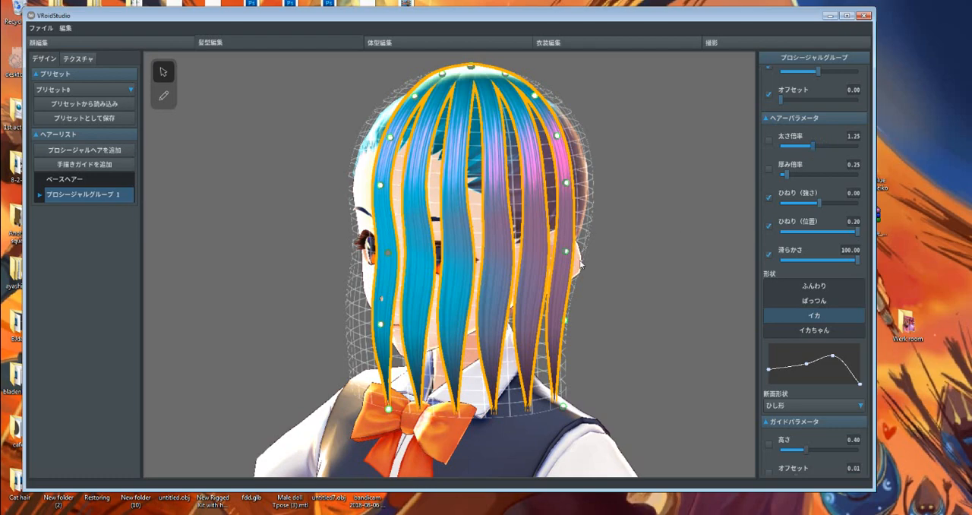
right_click_drag(581, 264, 610, 256)
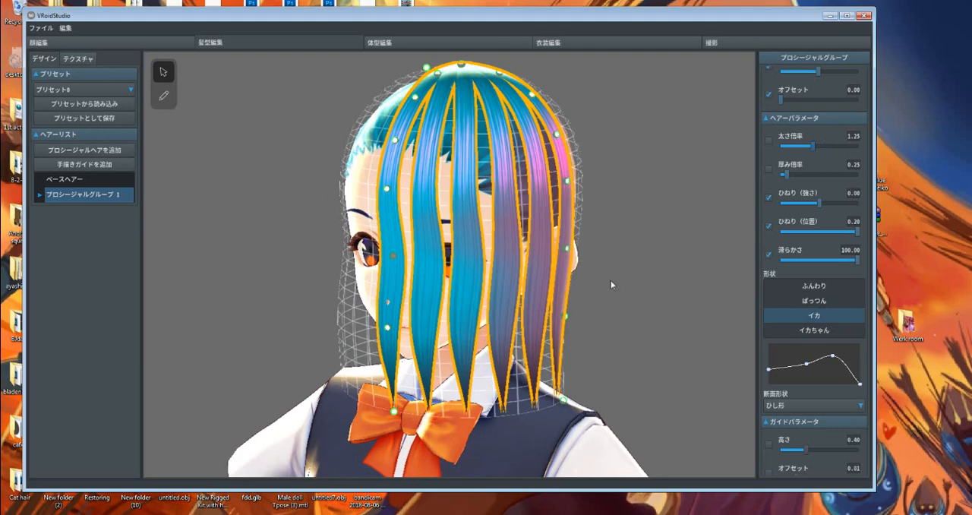
Try the イカちゃん shape preset and reshape its curve into a high arch that tapers at both ends
left_click(818, 331)
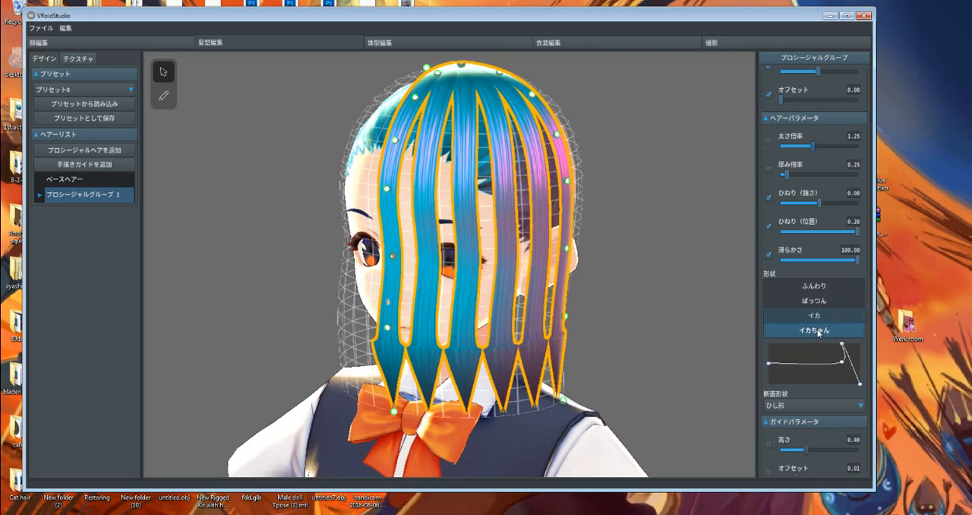
right_click_drag(544, 318, 577, 312)
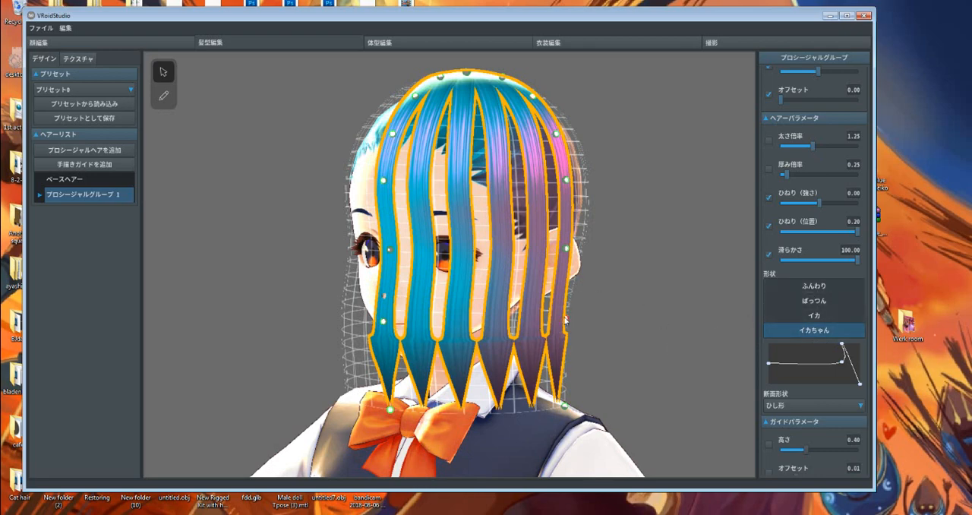
middle_click_drag(536, 317, 544, 305)
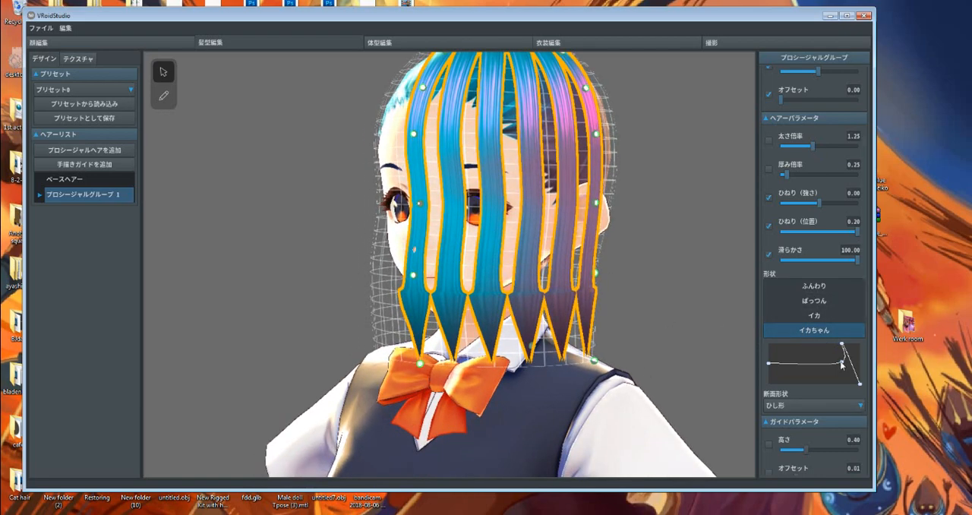
left_click_drag(842, 362, 802, 347)
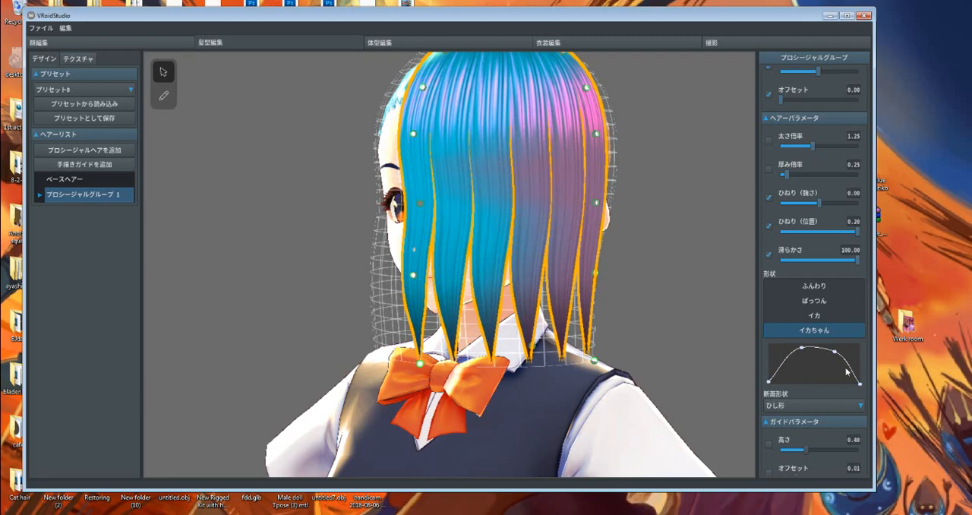
Return the strand shape to the ふんわり preset and set the strand width (太さ倍率) to 2.03
left_click(820, 292)
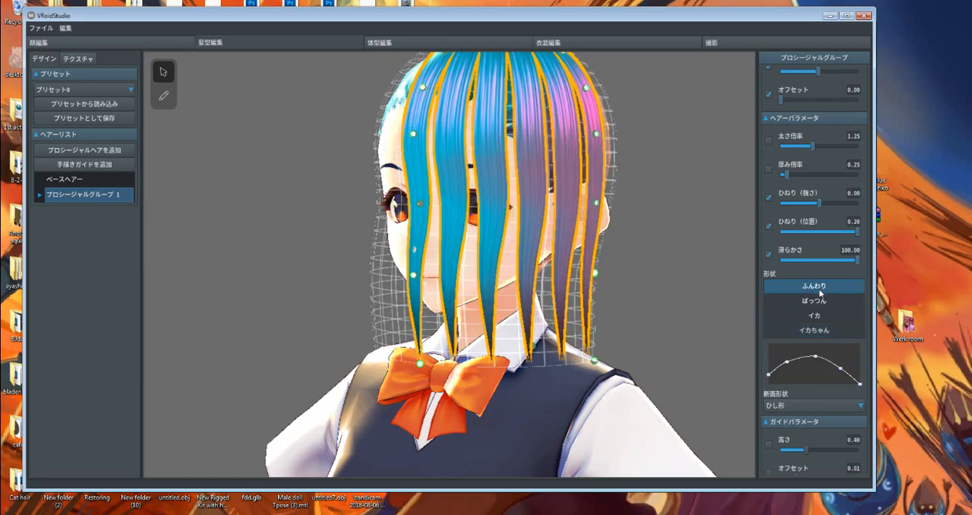
right_click_drag(517, 314, 558, 312)
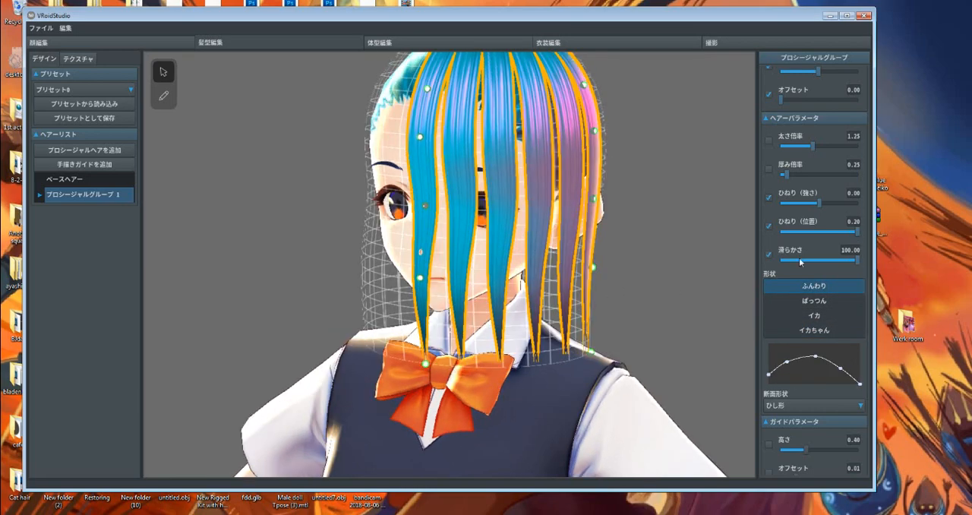
left_click_drag(813, 147, 833, 147)
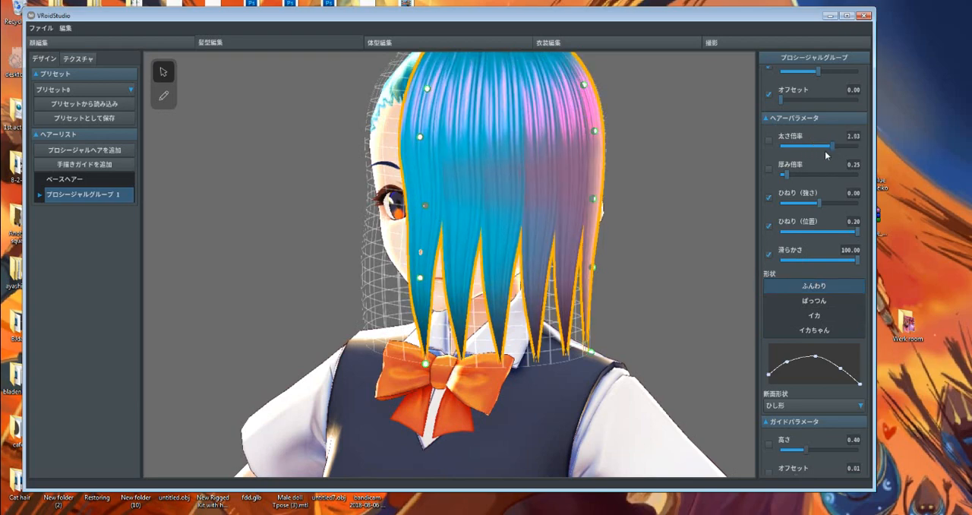
right_click_drag(515, 294, 539, 297)
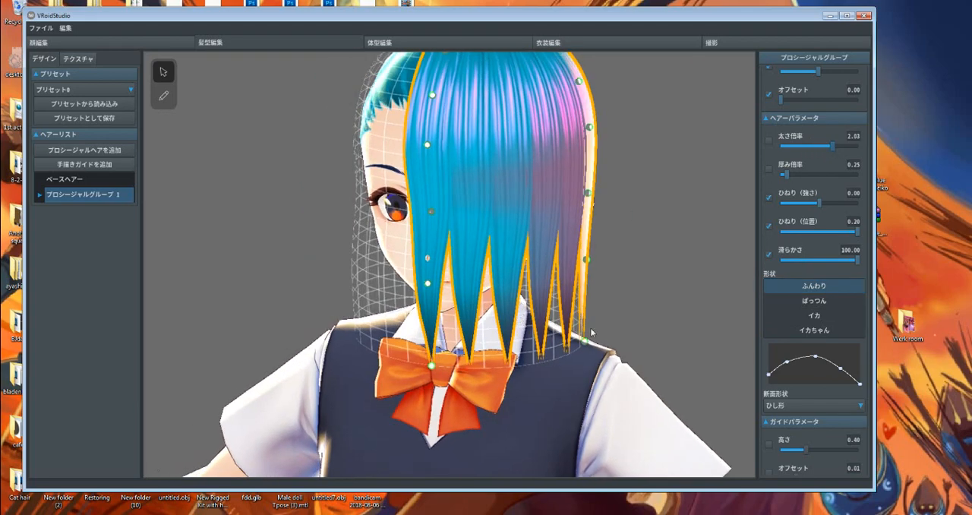
Lower the hair group's guide height (高さ) to 0.28 and view the shortened hair around the head
scroll(798, 307, "down", 8)
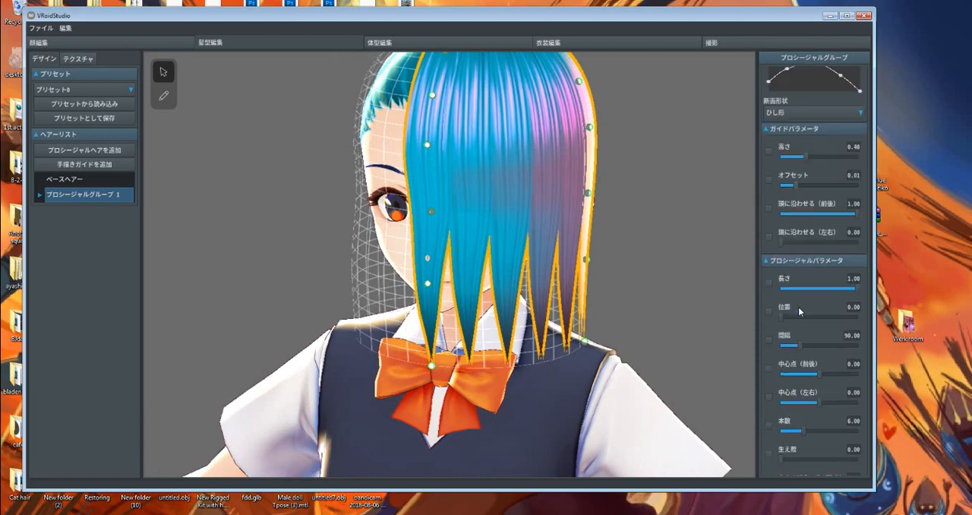
scroll(799, 310, "down", 6)
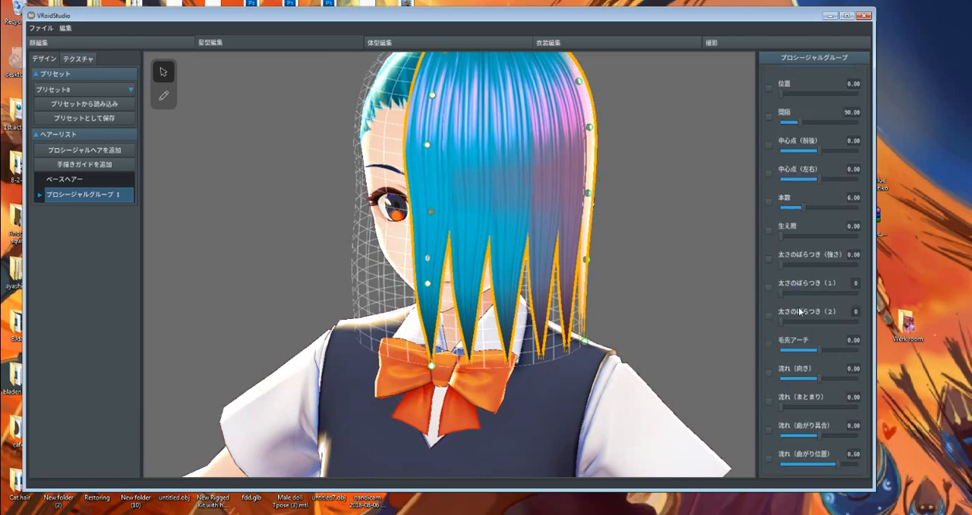
scroll(799, 307, "up", 14)
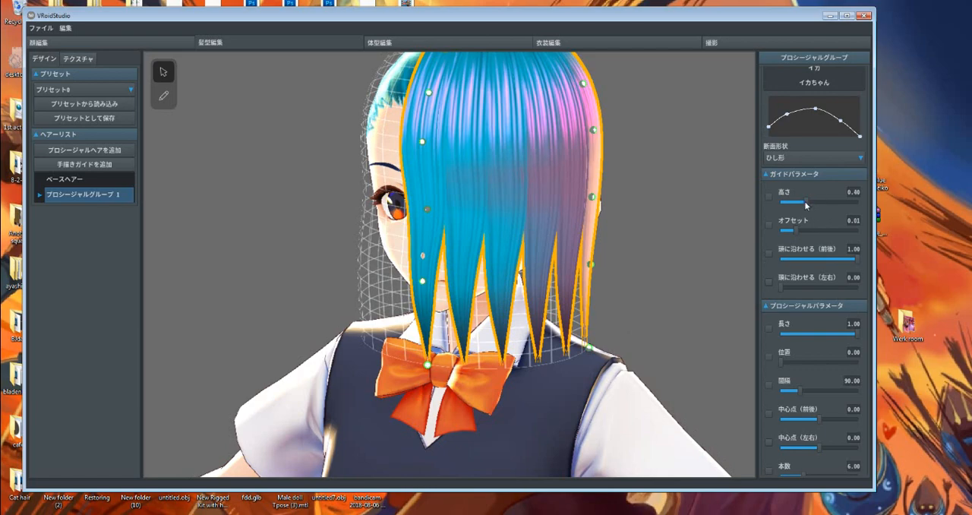
left_click_drag(814, 203, 796, 204)
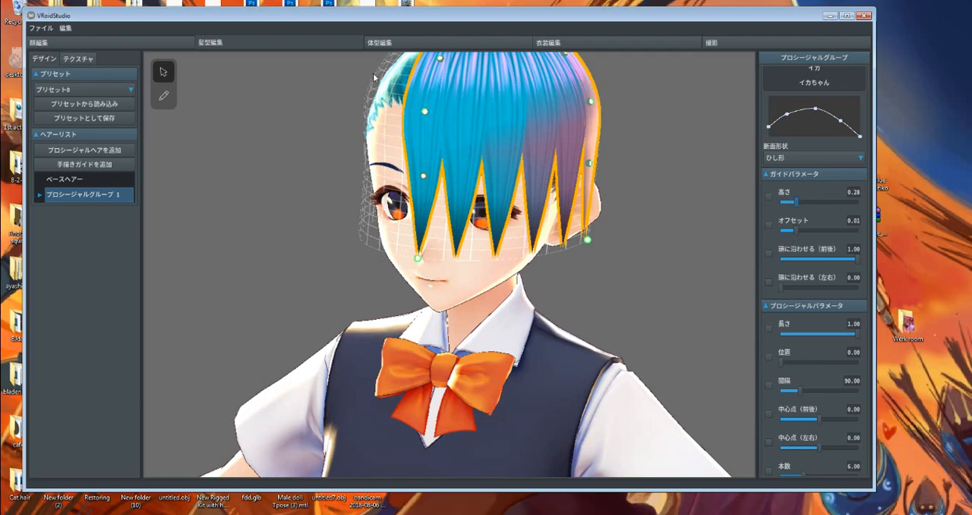
right_click_drag(386, 190, 455, 203)
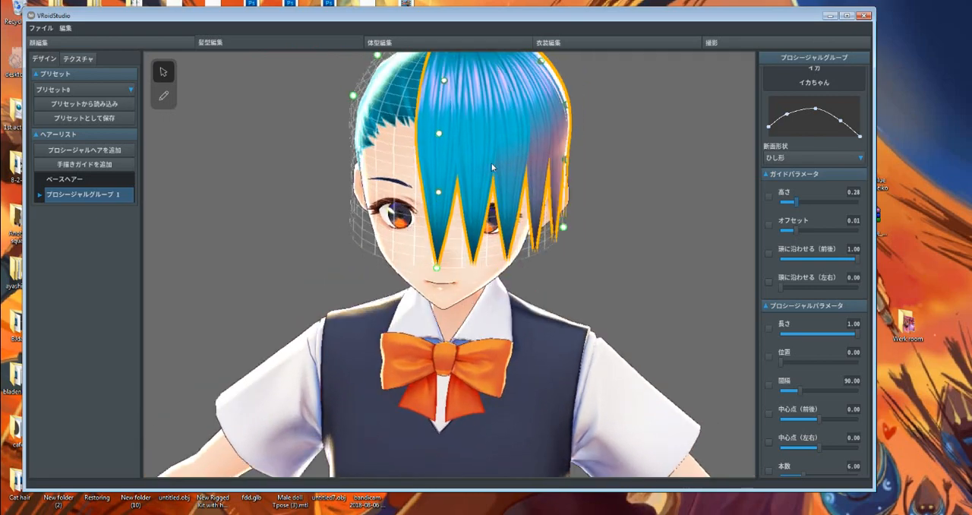
right_click_drag(438, 216, 438, 208)
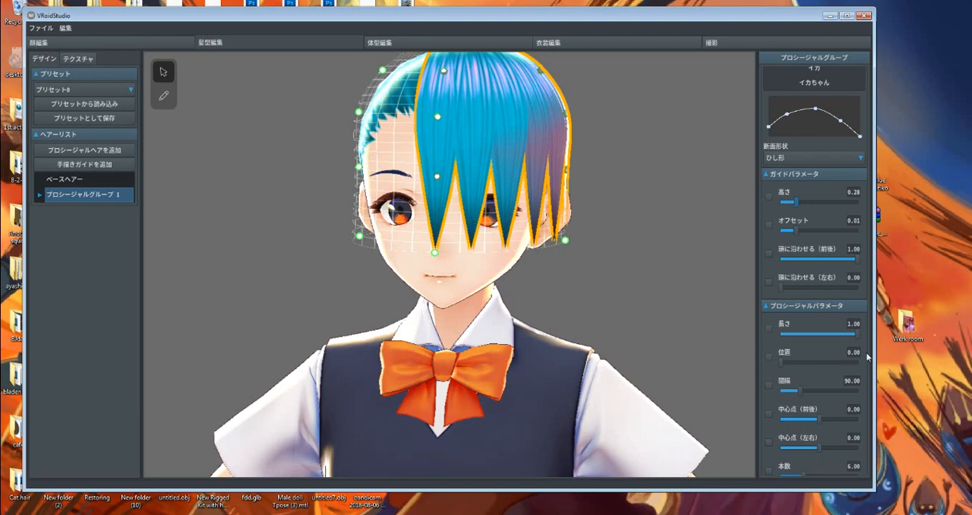
Raise the guide height (高さ) to 1.00 and check the hair's full length on the whole body
left_click_drag(797, 204, 810, 203)
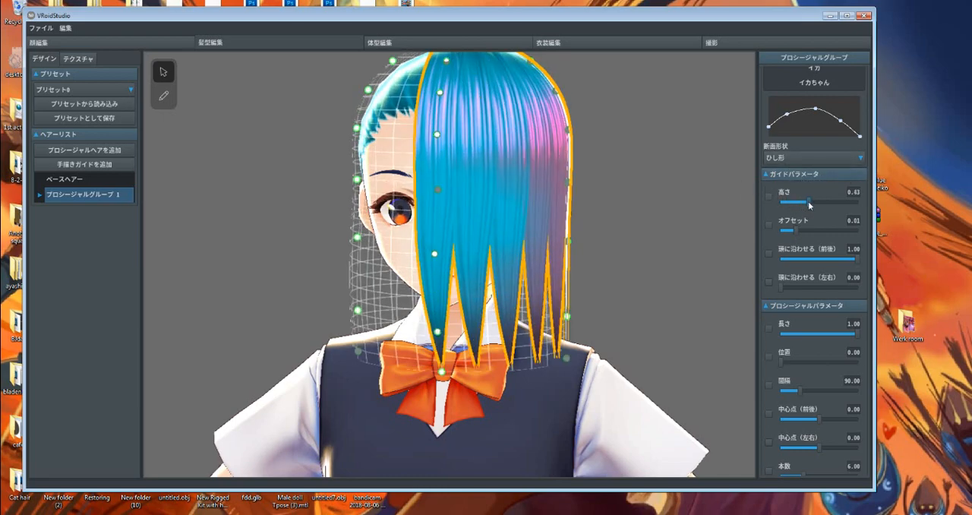
left_click_drag(810, 205, 868, 211)
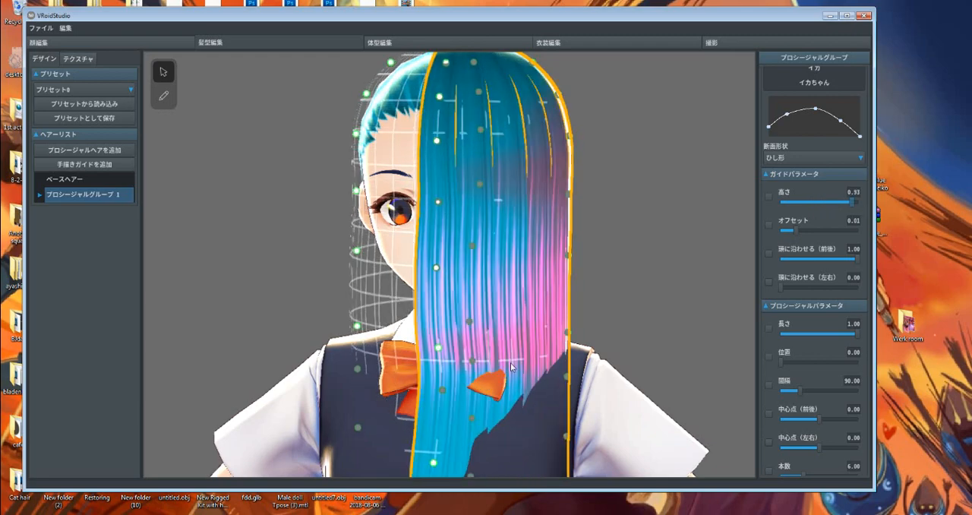
scroll(511, 367, "down", 6)
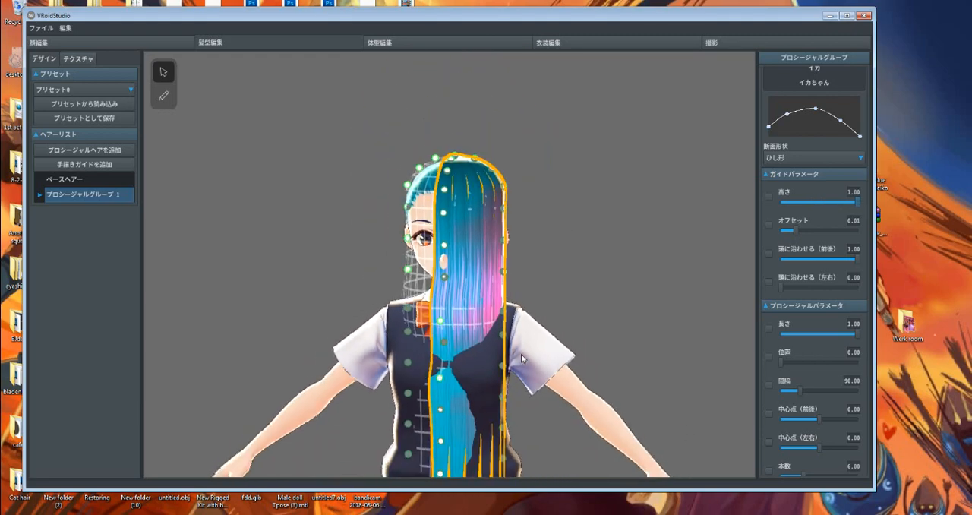
scroll(521, 354, "down", 5)
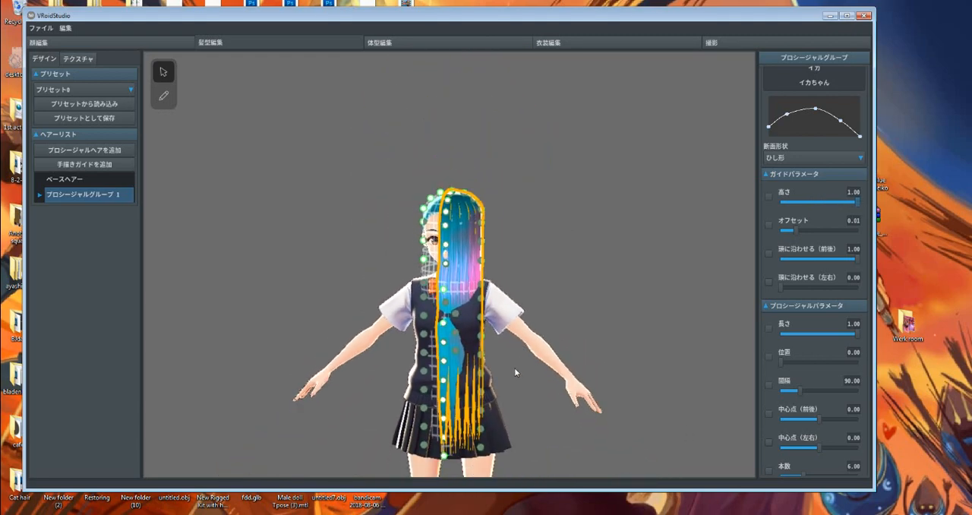
scroll(516, 349, "down", 3)
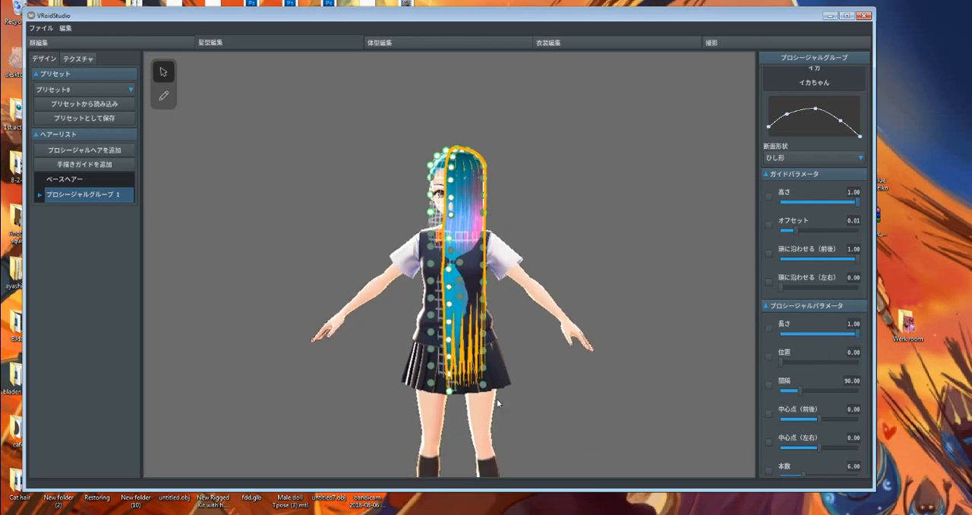
Stretch the hair guide's lower front corner down to the character's feet to lengthen the hair
left_click_drag(484, 385, 488, 406)
left_click_drag(508, 452, 515, 505)
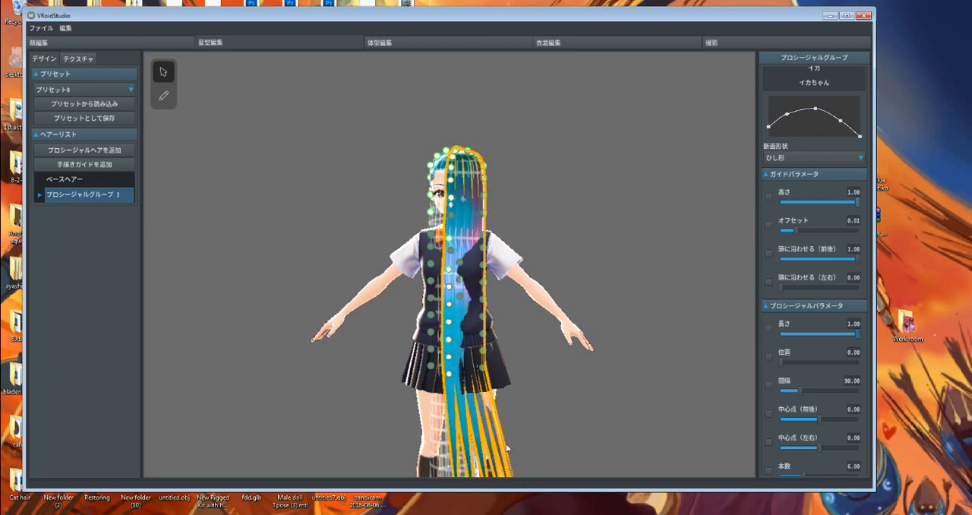
middle_click_drag(509, 413, 500, 268)
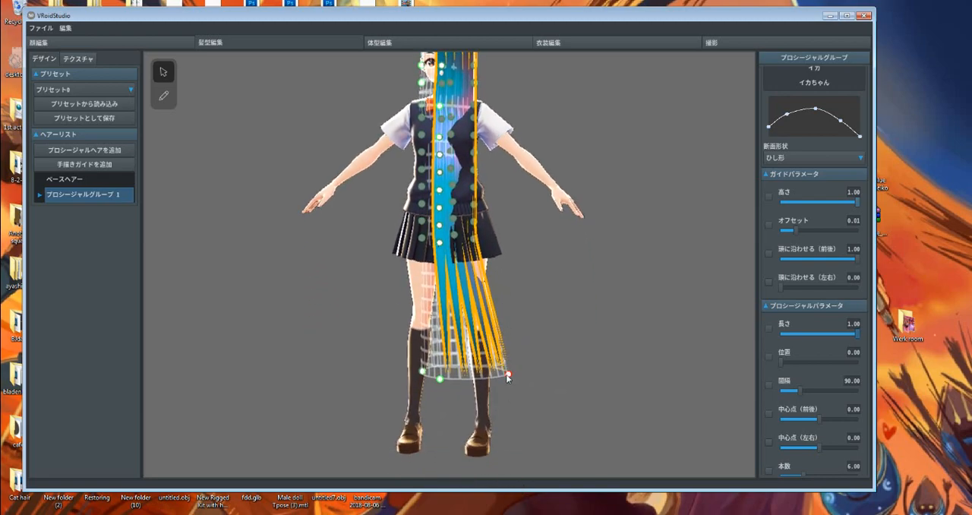
left_click_drag(505, 435, 502, 449)
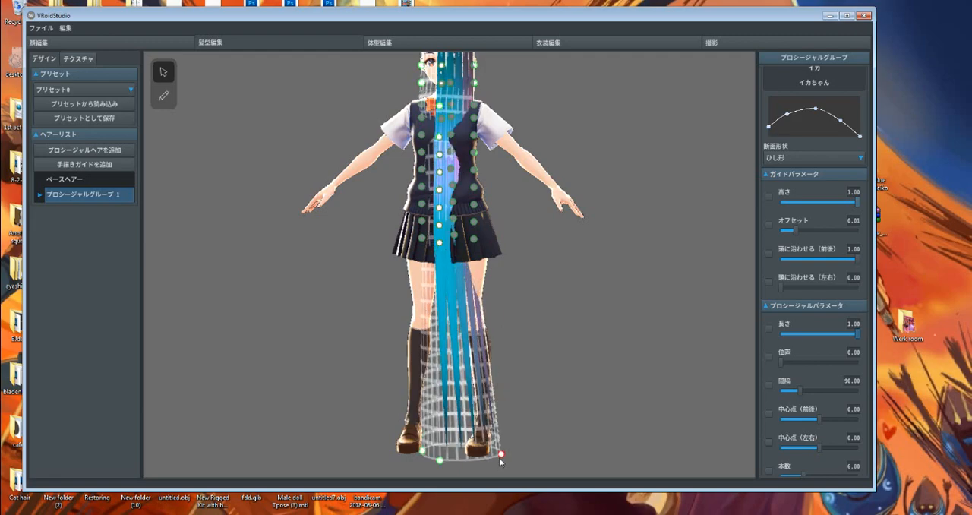
middle_click_drag(523, 323, 522, 348)
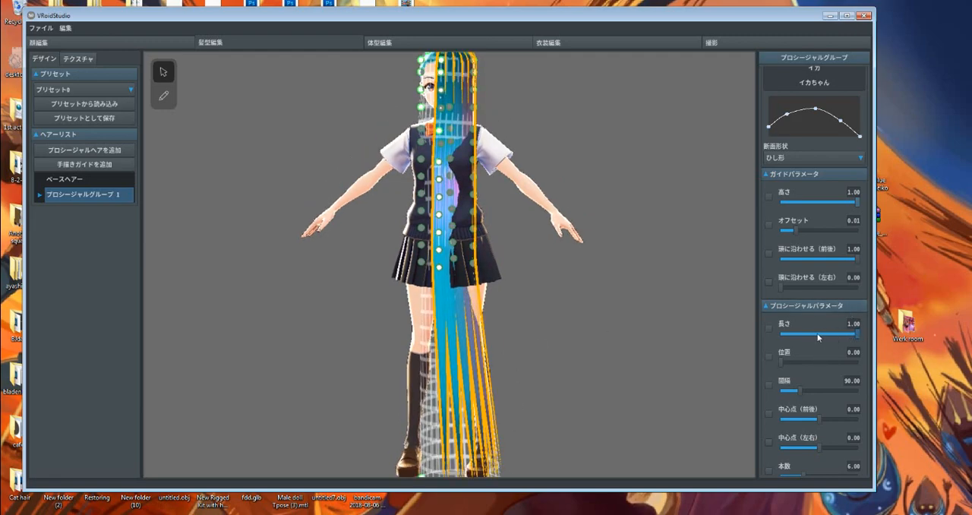
Shorten the hair group's strand length (長さ) to 0.43 and view the result on the body
left_click_drag(831, 335, 807, 335)
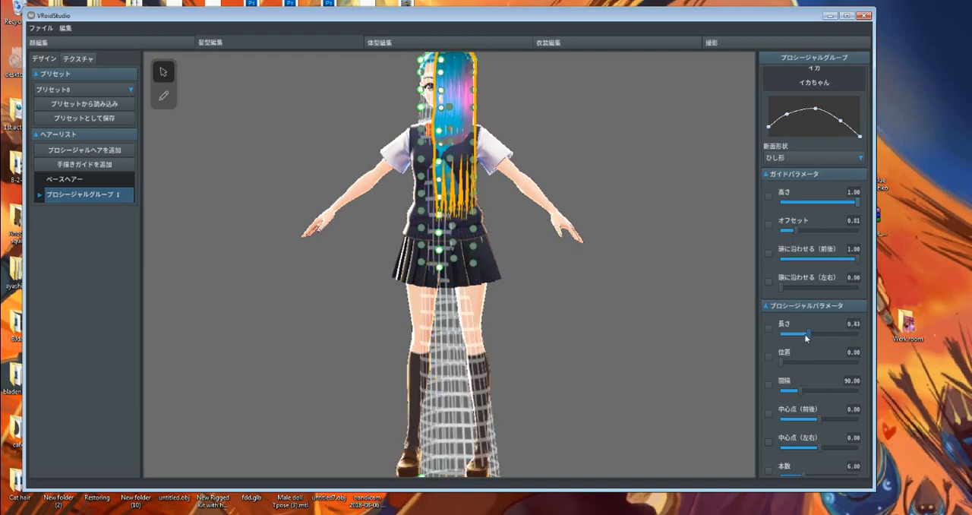
mouse_move(436, 288)
right_mouse_down()
mouse_move(466, 295)
mouse_move(437, 294)
right_mouse_up()
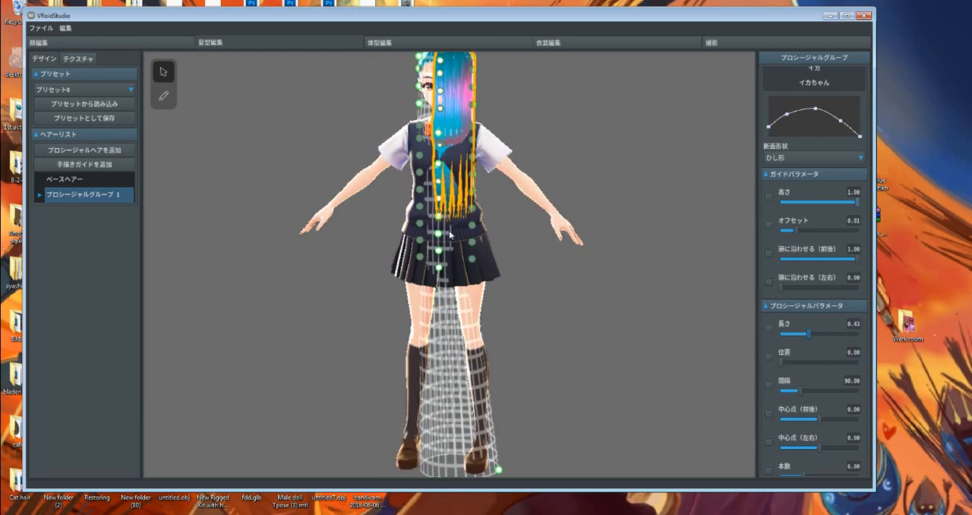
middle_click_drag(450, 234, 454, 335)
scroll(499, 337, "up", 2)
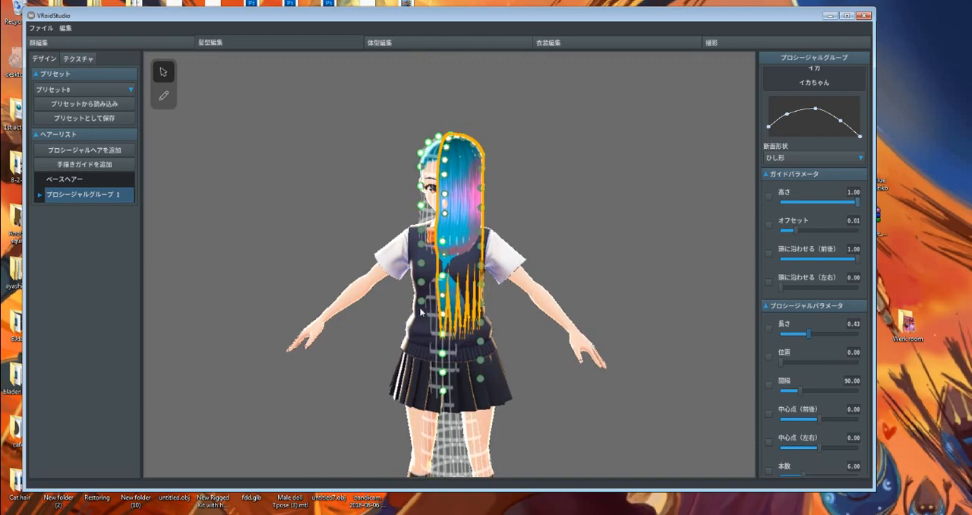
right_click_drag(500, 336, 565, 264)
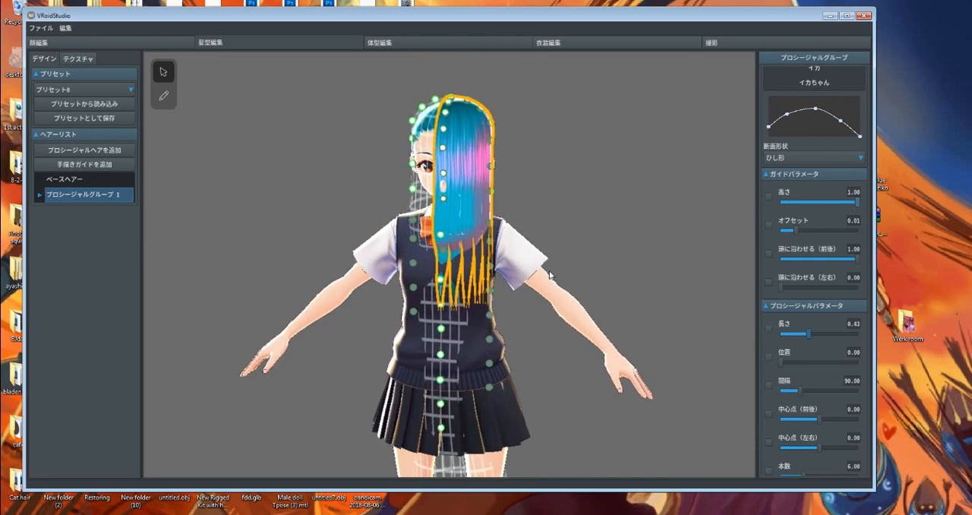
Undo the hair edits until the procedural hair group is removed, and also undo a newly added hand-drawn guide group
key("ctrl+z")
key("ctrl+z")
key("ctrl+z")
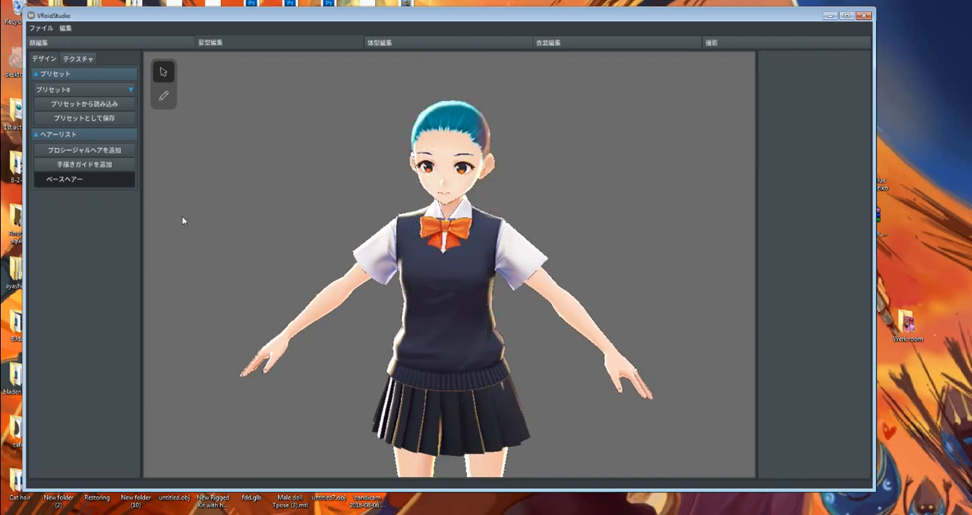
left_click(128, 164)
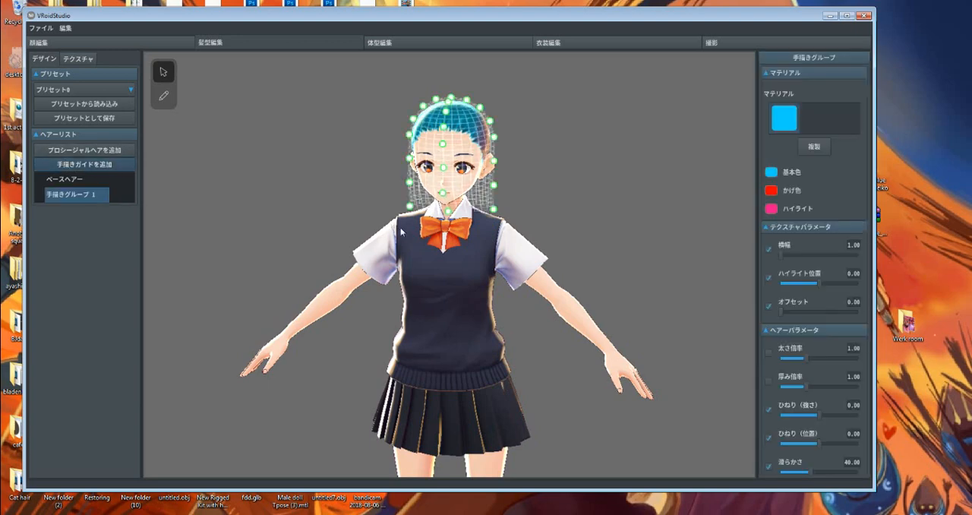
key("ctrl+z")
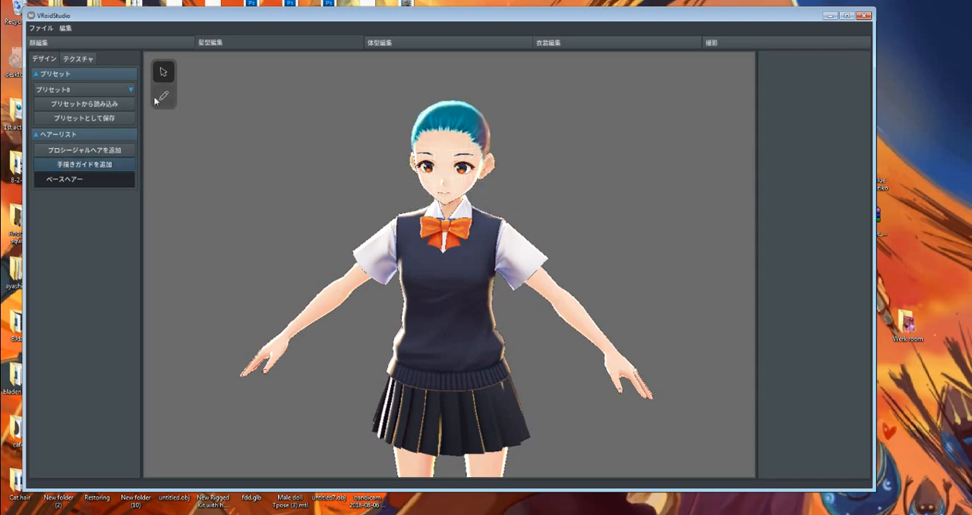
Add a new procedural hair group and view its strands close up on the face
left_click(82, 150)
scroll(489, 181, "up", 2)
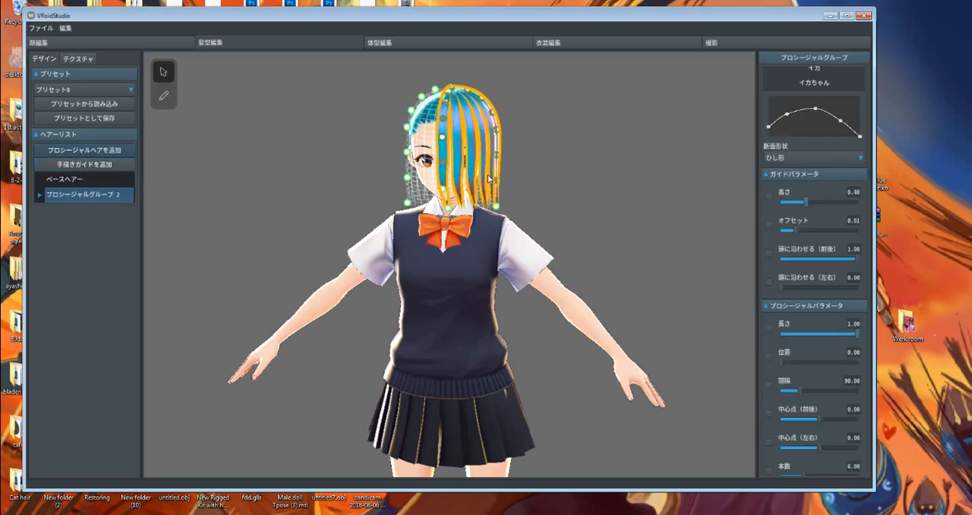
scroll(488, 177, "up", 4)
middle_click_drag(491, 131, 495, 196)
scroll(506, 296, "up", 4)
middle_click_drag(517, 322, 509, 380)
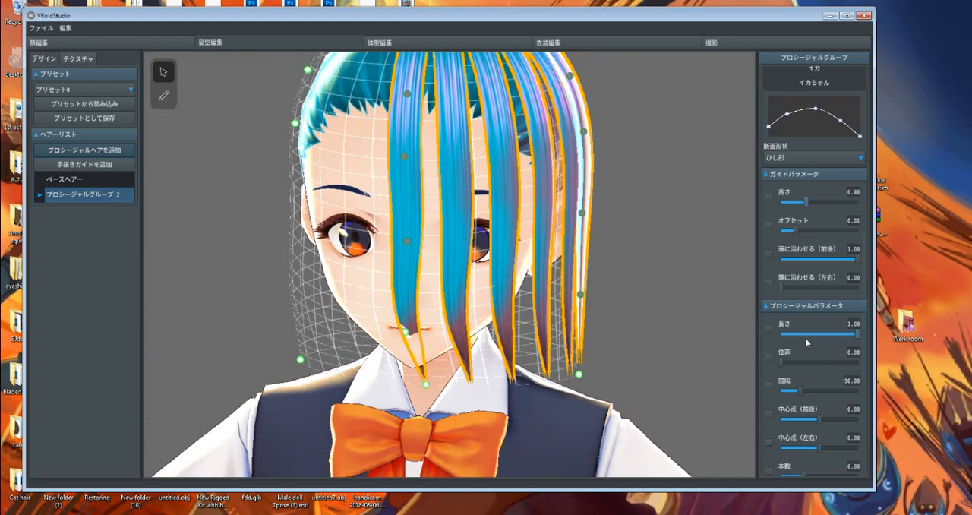
Try the new group's strand length (長さ), ending at 1.00, and widen the strand spacing (間隔) to 317.52
scroll(806, 338, "down", 5)
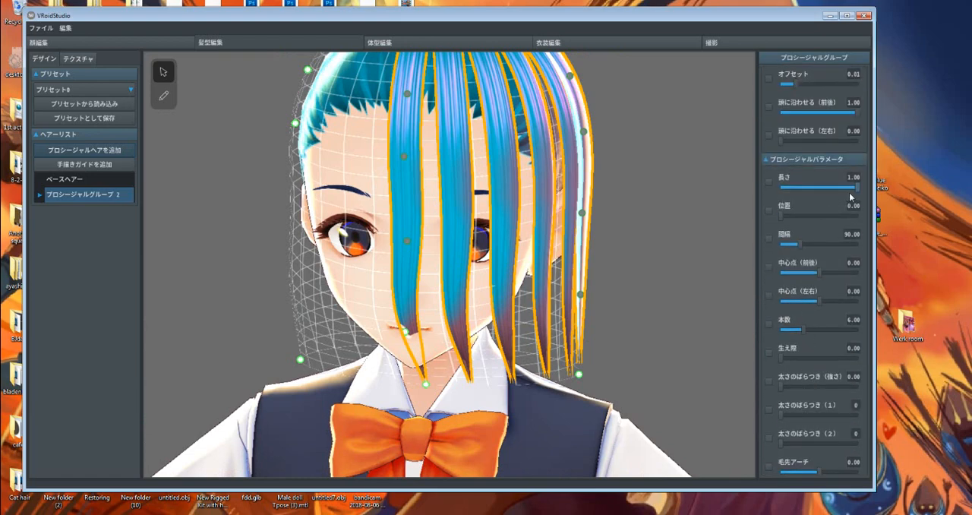
left_click_drag(858, 195, 898, 199)
mouse_move(566, 309)
middle_mouse_down()
mouse_move(568, 301)
mouse_move(583, 310)
middle_mouse_up()
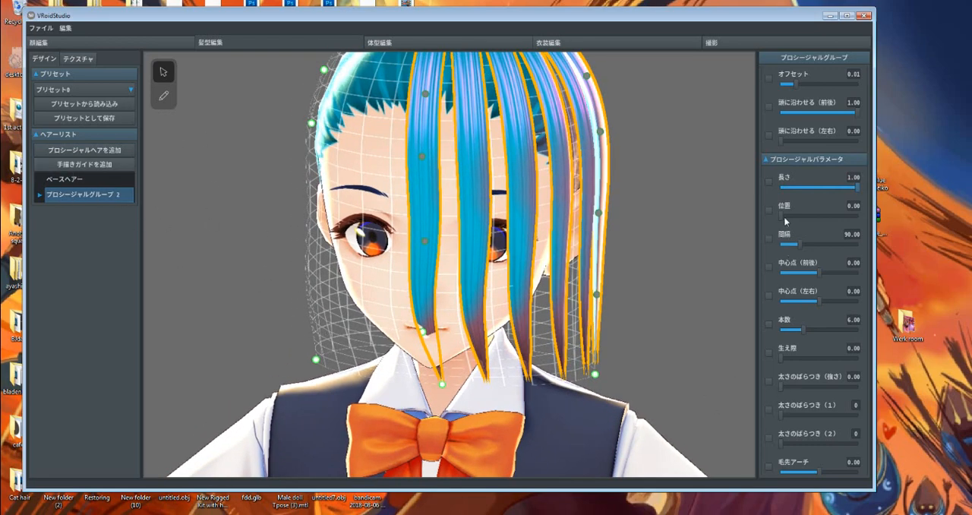
left_click_drag(784, 219, 851, 248)
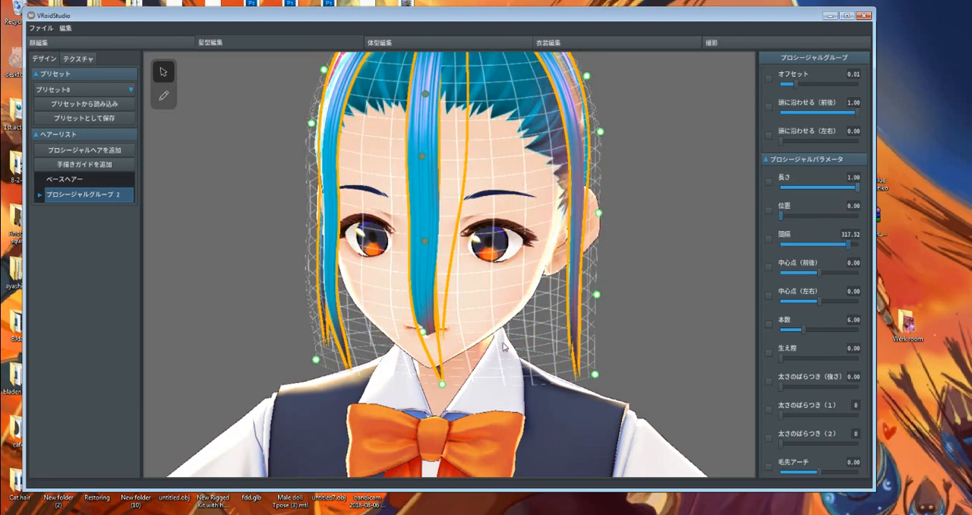
scroll(504, 347, "down", 3)
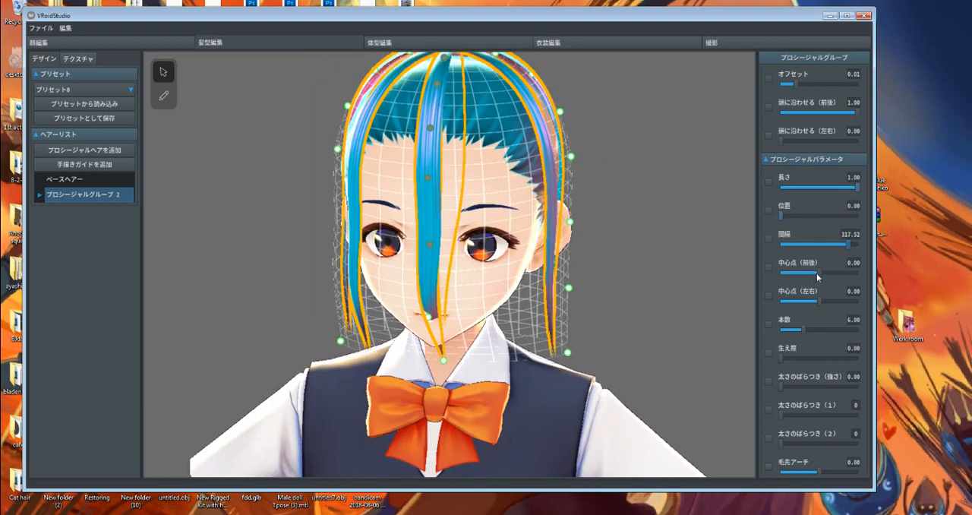
Shift the hair's centre point to 0.03 front-to-back (中心点 前後) and 0.28 sideways (中心点 左右)
mouse_move(833, 276)
left_mouse_down()
mouse_move(841, 274)
mouse_move(805, 273)
mouse_move(822, 275)
left_mouse_up()
scroll(519, 287, "up", 2)
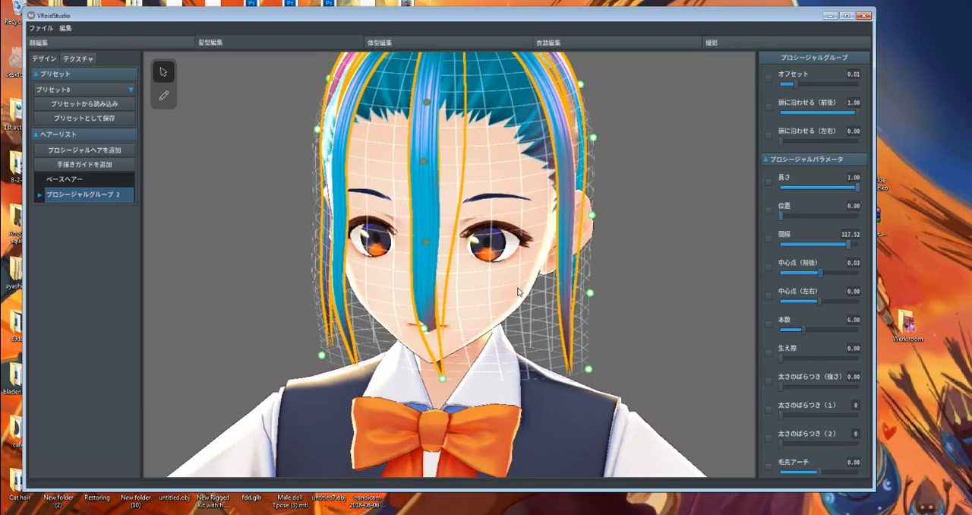
scroll(519, 290, "down", 4)
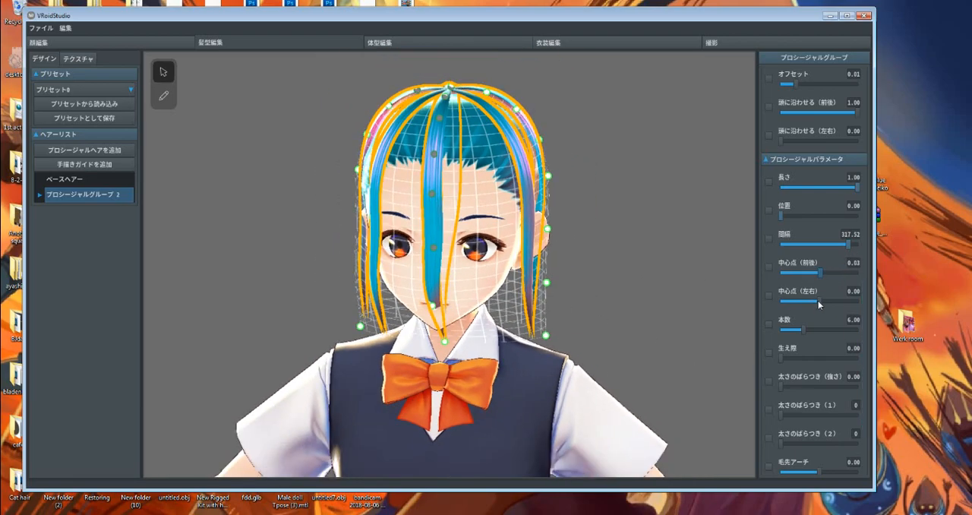
left_click_drag(819, 305, 832, 307)
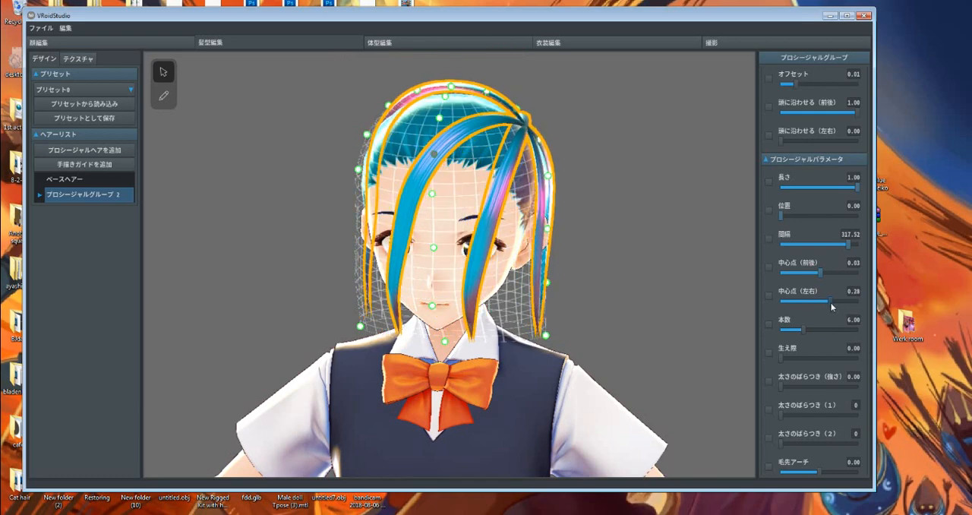
Set the spacing (間隔) to 360.00, the strand count (本数) to 20.00 and the front-back centre point (中心点 前後) to -0.08
left_click_drag(849, 245, 889, 238)
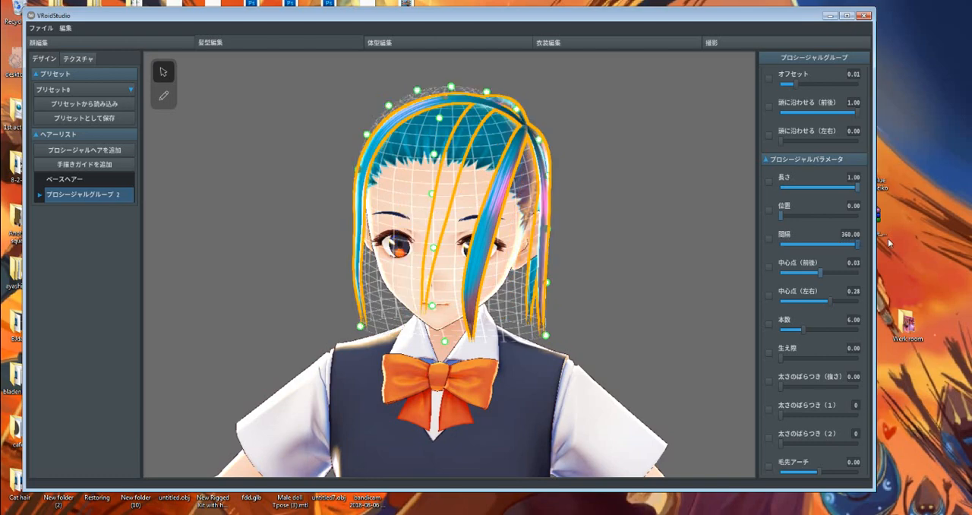
left_click_drag(802, 329, 914, 325)
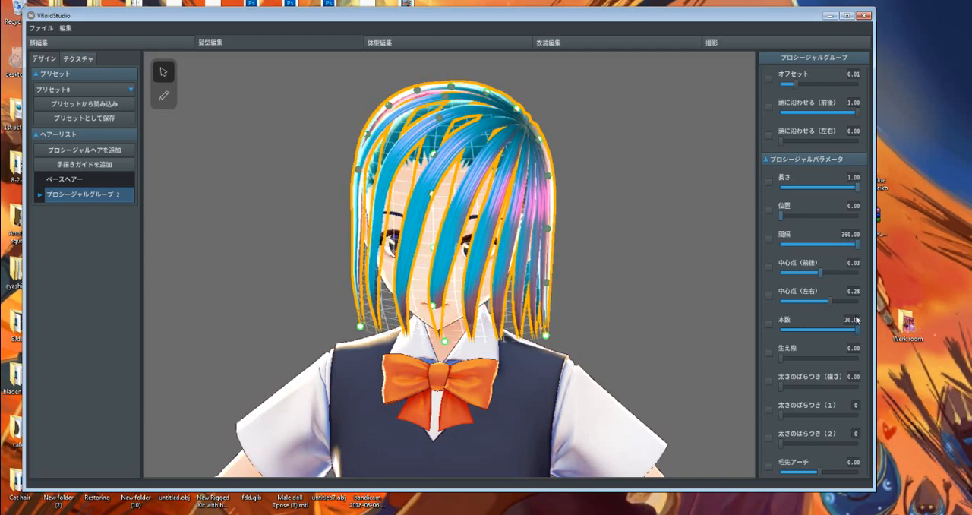
mouse_move(824, 271)
left_mouse_down()
mouse_move(806, 269)
mouse_move(817, 272)
left_mouse_up()
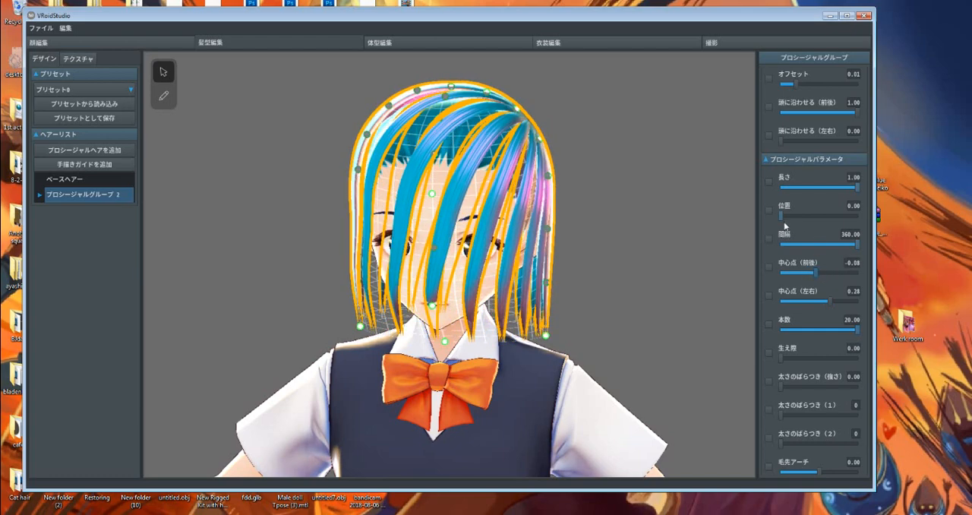
Set the hair group's guide height (高さ) to 0.39 and its guide offset (オフセット) to 0.00
scroll(784, 217, "up", 4)
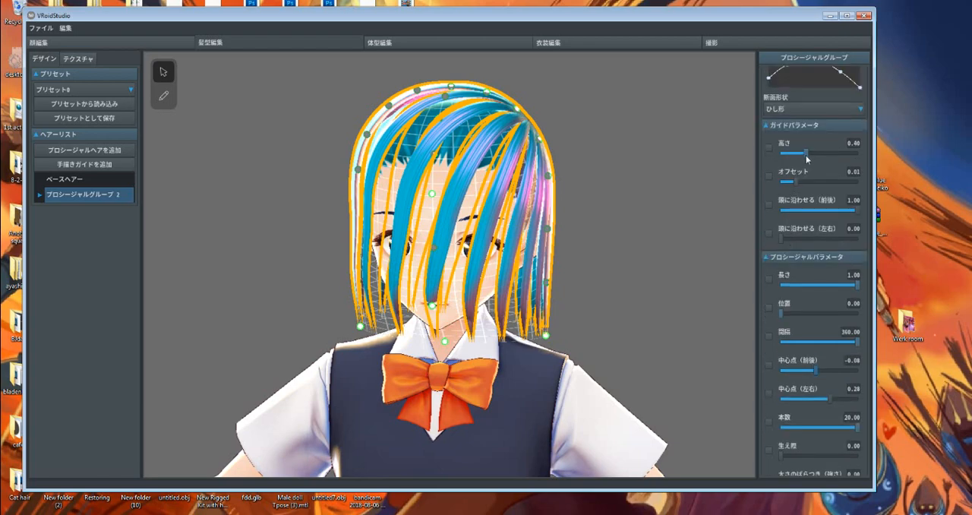
left_click_drag(837, 155, 805, 156)
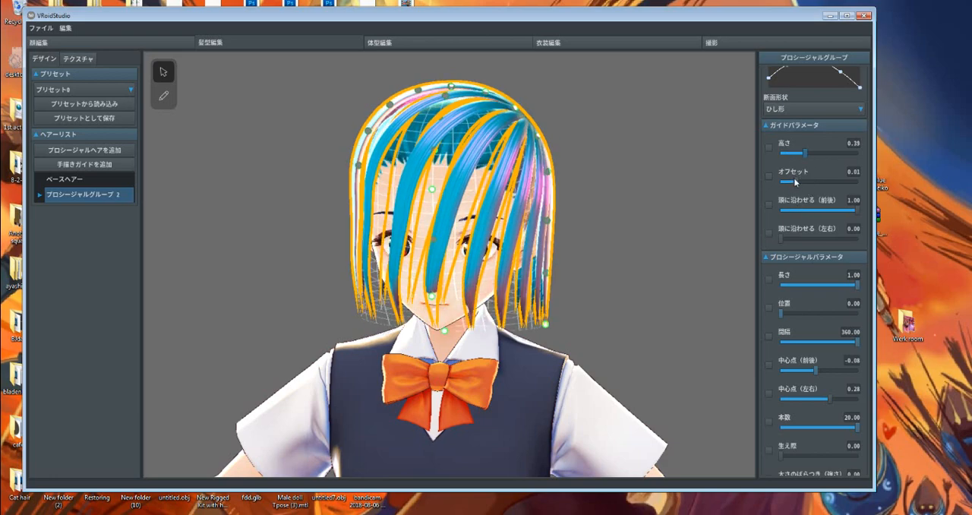
left_click_drag(803, 182, 593, 178)
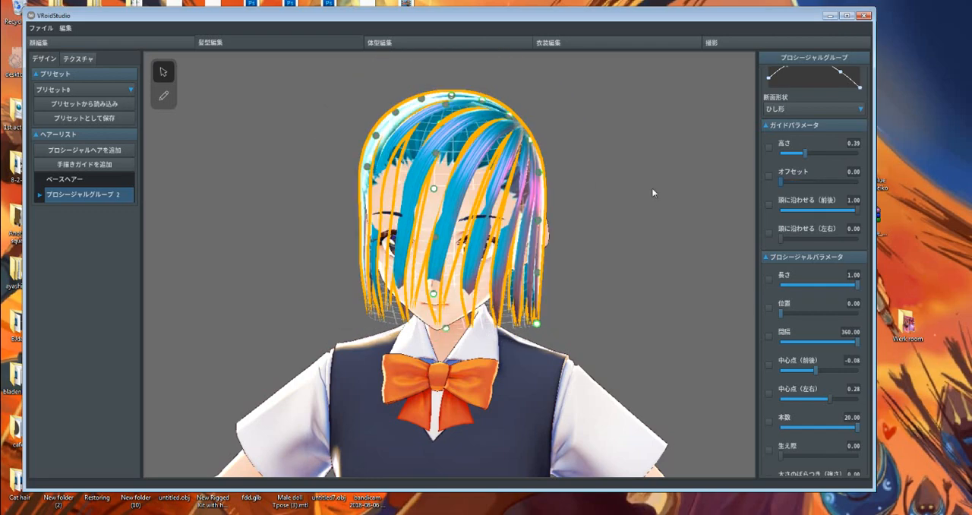
Try the head-following parameters (頭に沿わせる), returning front-back to 1.00 and left-right to 0.00
left_click_drag(823, 209, 721, 215)
left_click_drag(819, 221, 909, 216)
left_click_drag(783, 238, 682, 238)
scroll(833, 224, "up", 1)
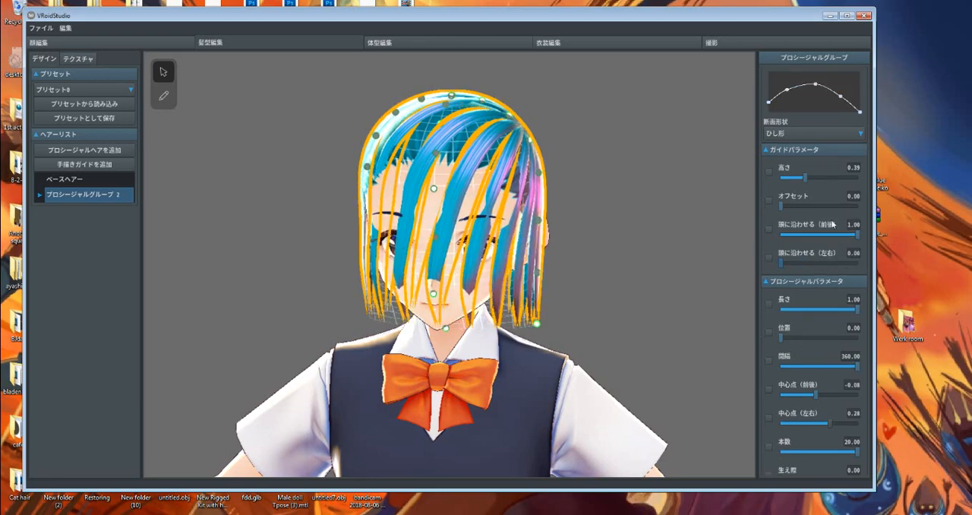
Try different front-back centre points (中心点 前後) for the hair, ending with 1.00
scroll(803, 263, "down", 3)
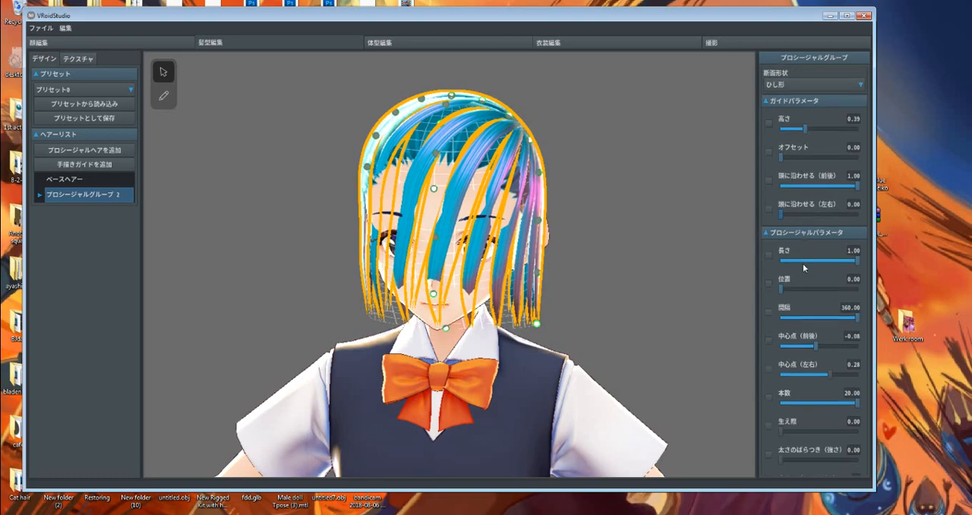
scroll(798, 266, "down", 2)
mouse_move(817, 276)
left_mouse_down()
mouse_move(826, 271)
mouse_move(817, 266)
left_mouse_up()
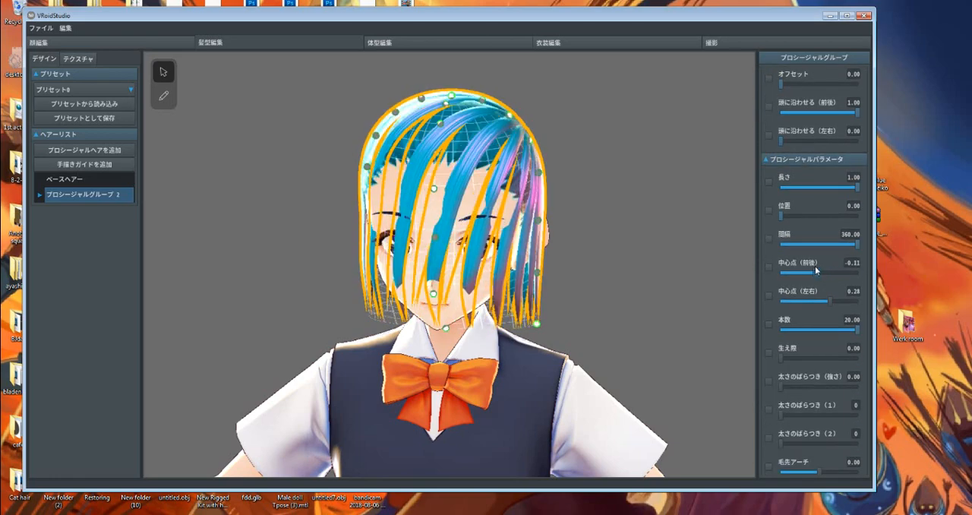
left_click(853, 263)
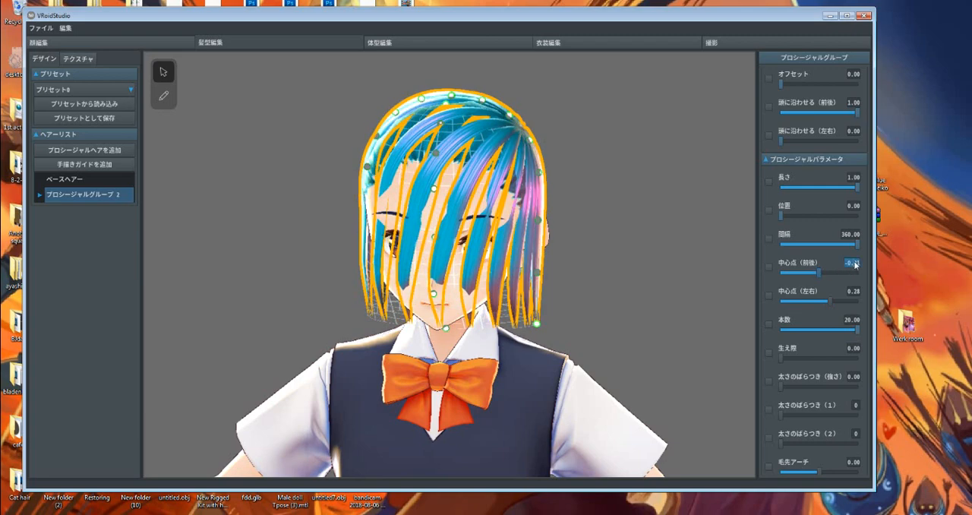
type("1")
key("Return")
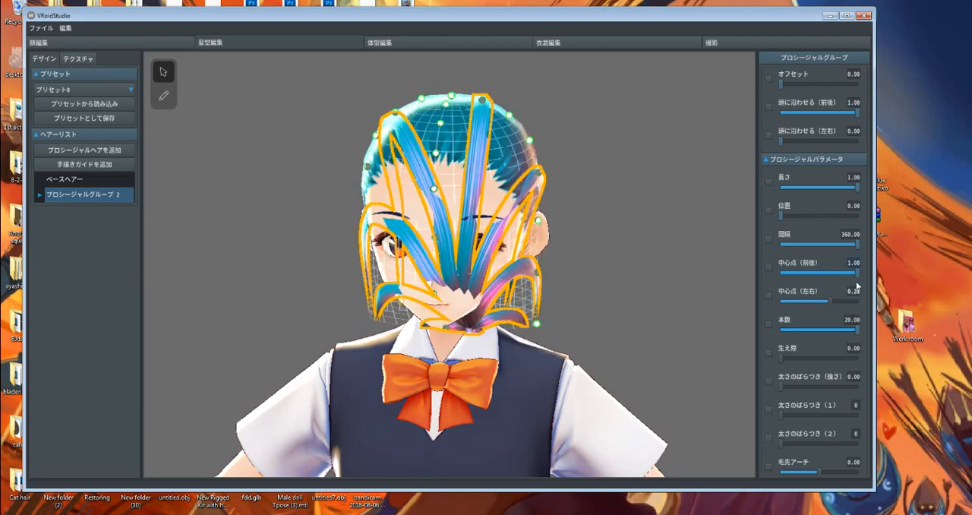
Reset the hair's front-back centre point (中心点 前後) to 0.00
left_click(853, 261)
type("0")
key("Return")
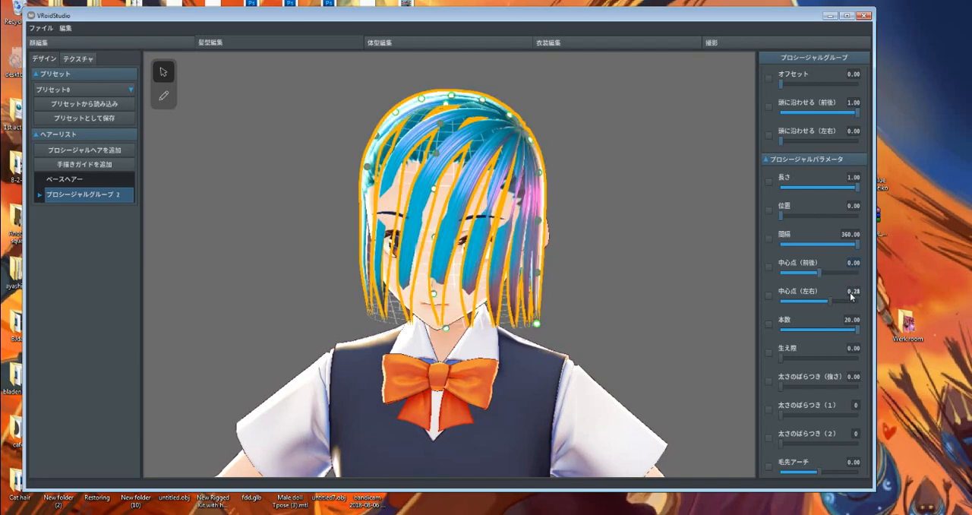
Try the left-right centre point (中心点 左右) at -1.00, and reset it to 0.00
left_click(853, 292)
left_click_drag(831, 302, 768, 304)
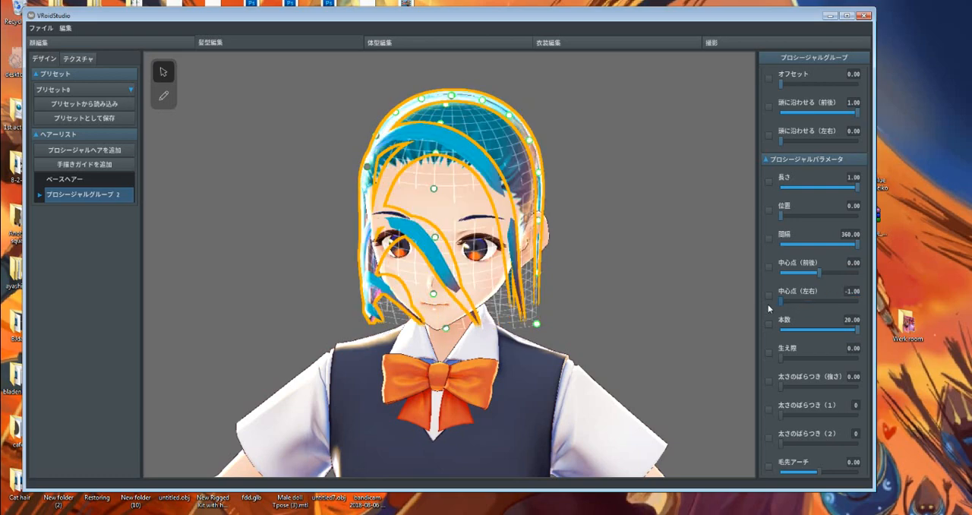
left_click(856, 296)
type("0")
key("Return")
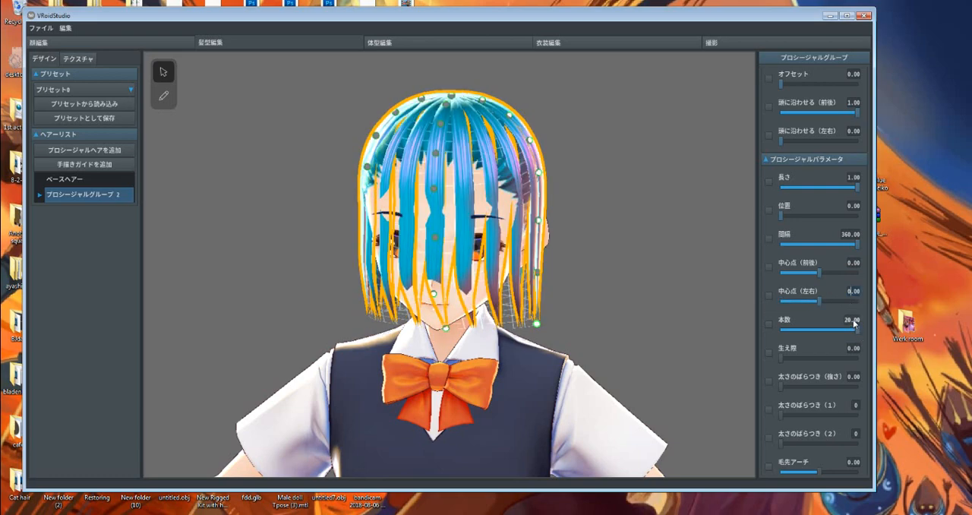
scroll(832, 304, "up", 5)
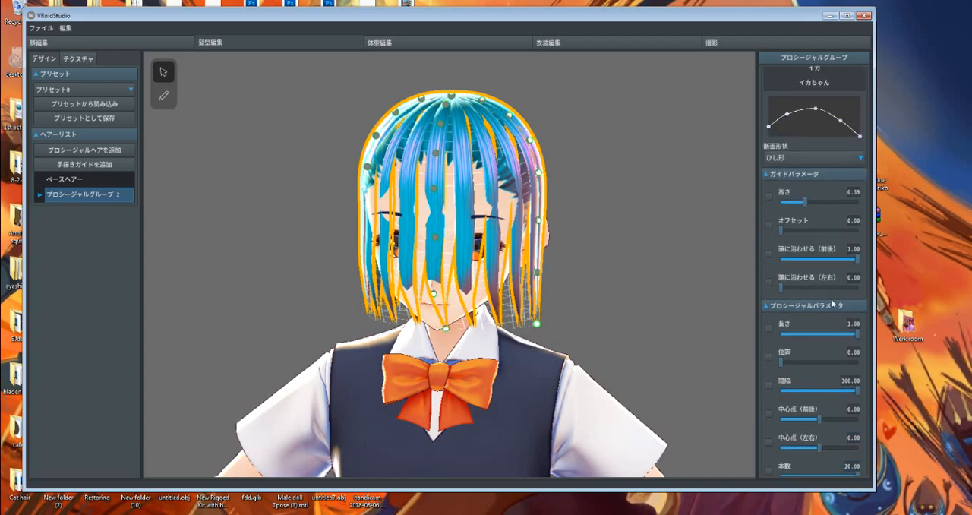
Set the procedural hair group's width multiplier (太さ倍率) to 3.00
scroll(815, 248, "up", 3)
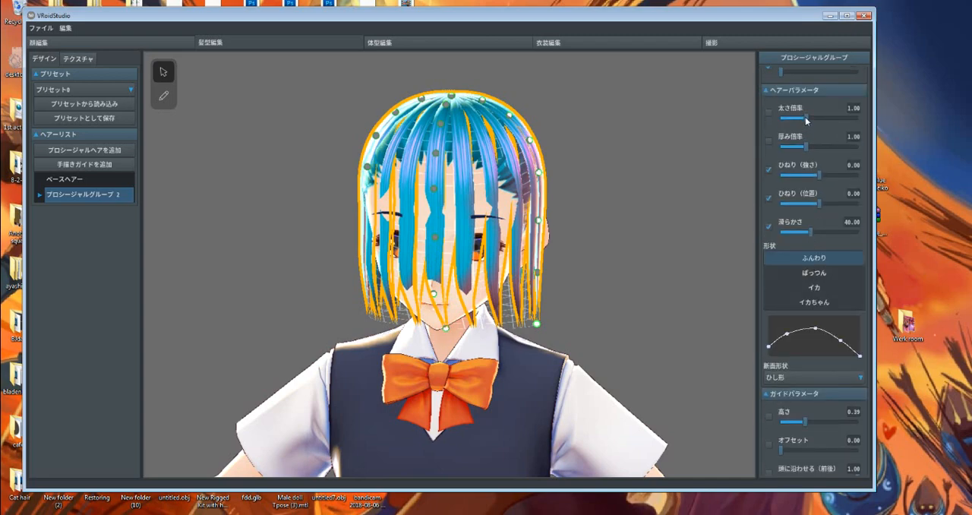
left_click_drag(806, 118, 873, 124)
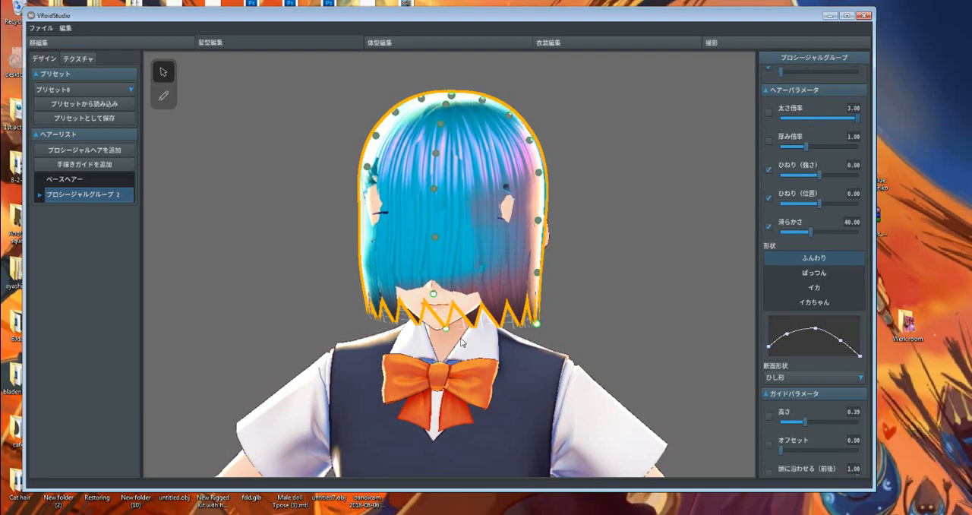
right_click_drag(463, 343, 502, 343)
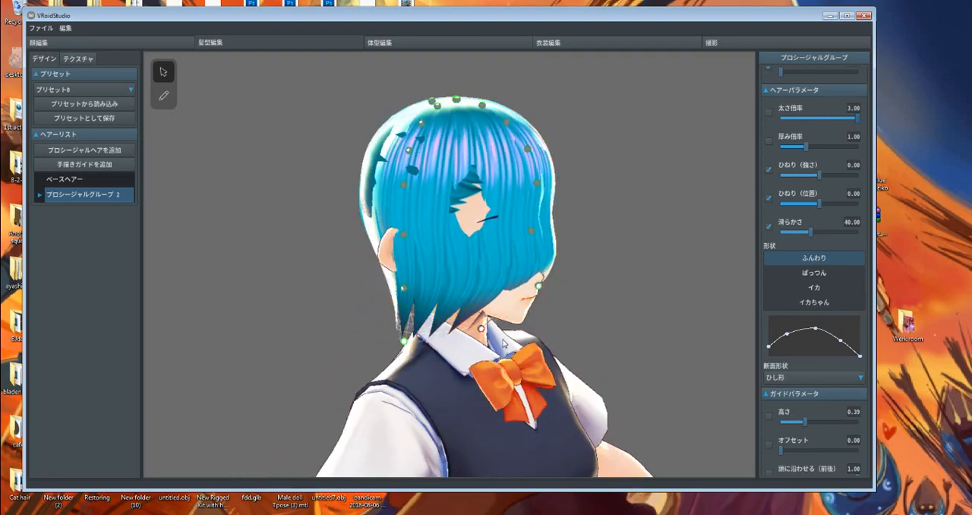
Pull the three lower guide points of the front hair forward, away from the face, extending the lowest one downward
left_click_drag(481, 328, 540, 349)
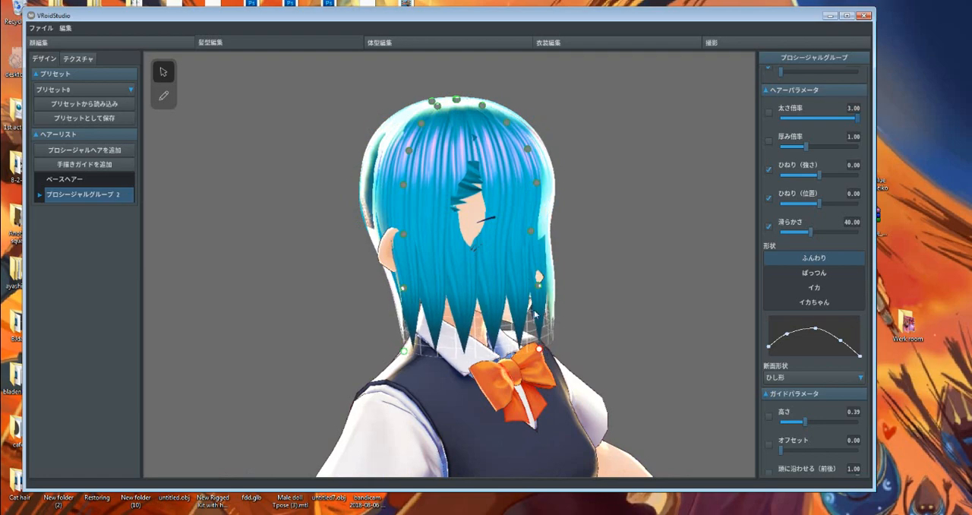
left_click_drag(530, 230, 546, 230)
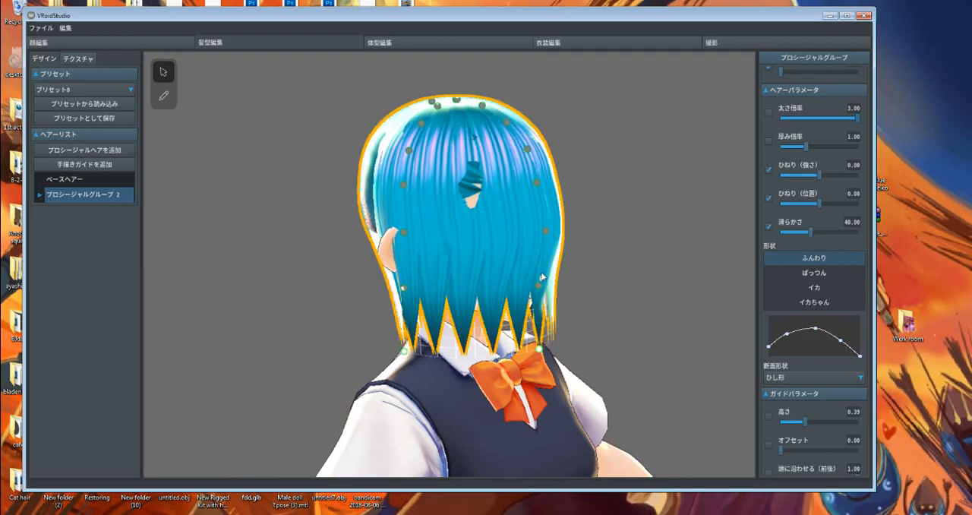
left_click_drag(538, 284, 546, 289)
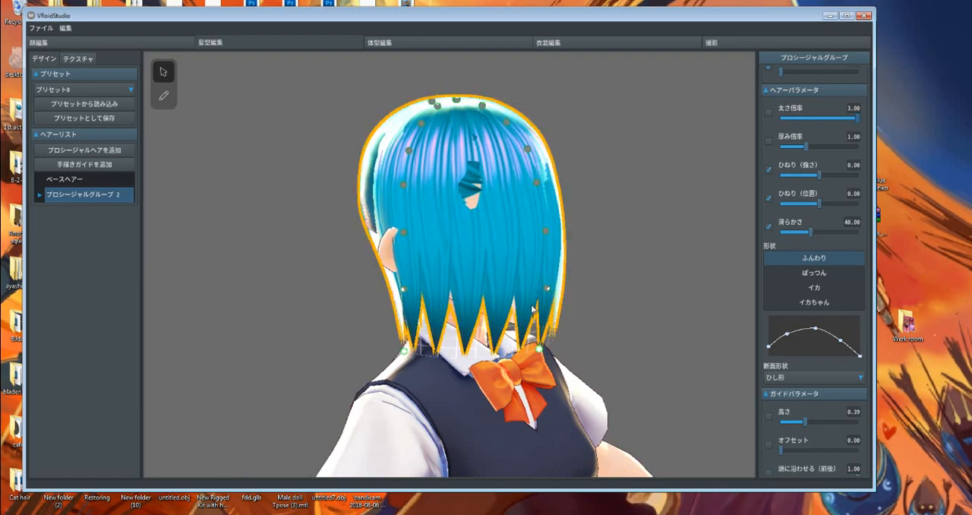
Pull the mid-height guide points on both sides of the head outward so the hair has more volume over the ears
right_click_drag(532, 305, 340, 232)
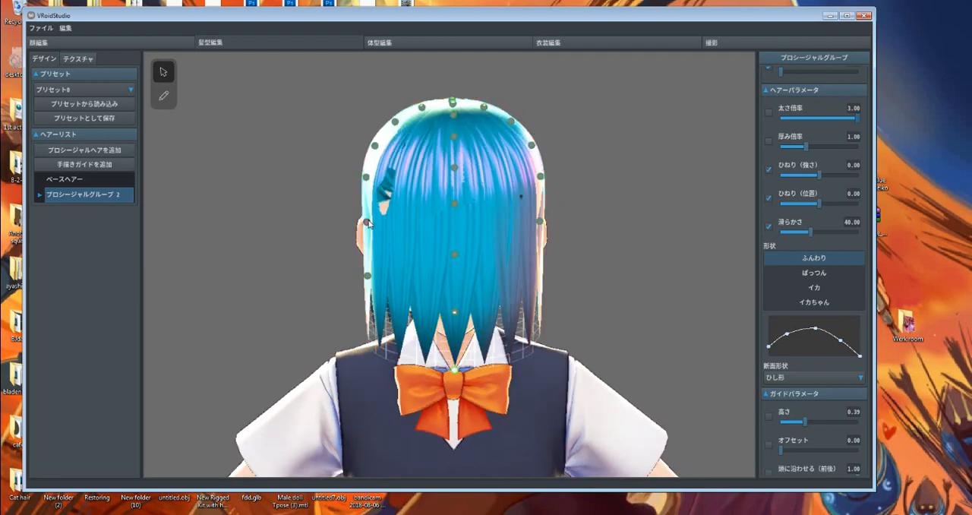
left_click_drag(368, 222, 357, 223)
left_click_drag(366, 177, 354, 177)
right_click_drag(512, 235, 514, 236)
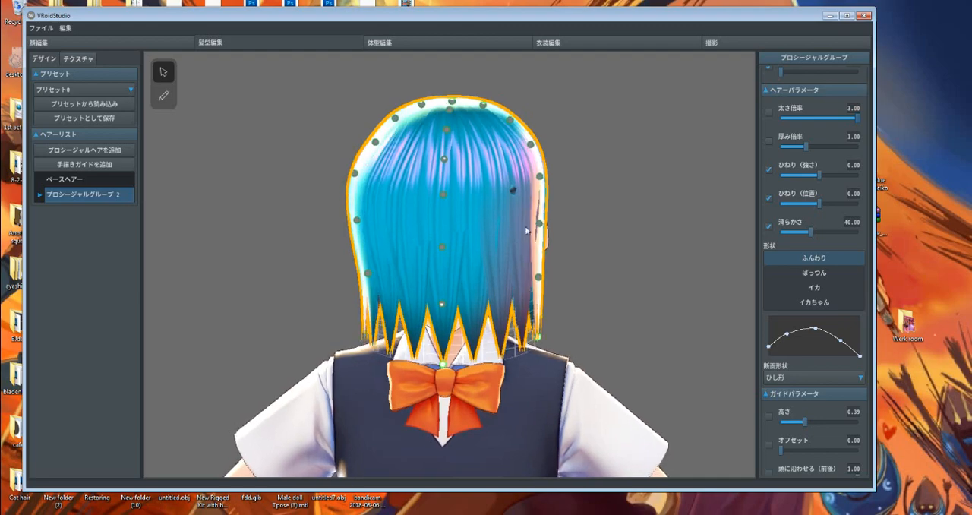
left_click_drag(541, 224, 557, 223)
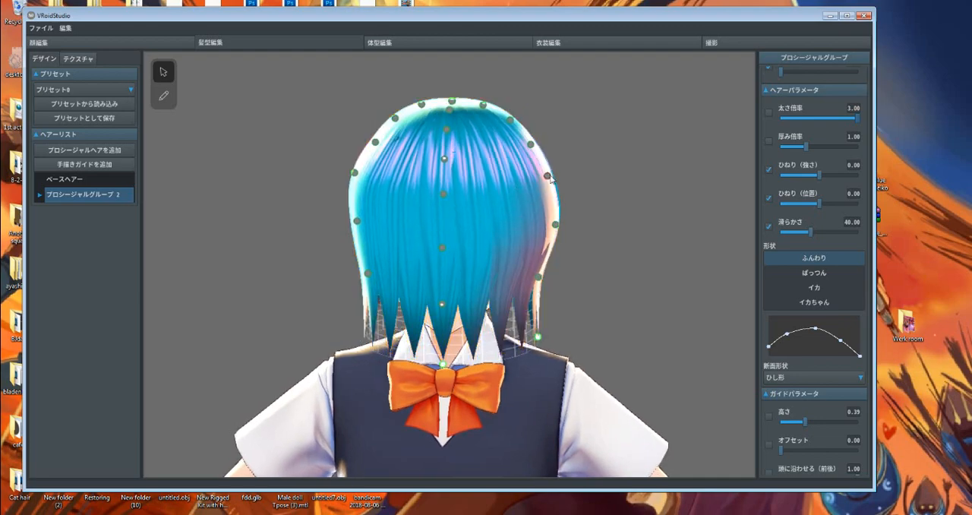
right_click_drag(548, 178, 500, 331)
Try the hairline (生え際) at 0.13 and the thickness variation (太さのばらつき) parameters, returning them all to 0
scroll(807, 339, "down", 1)
scroll(810, 335, "down", 15)
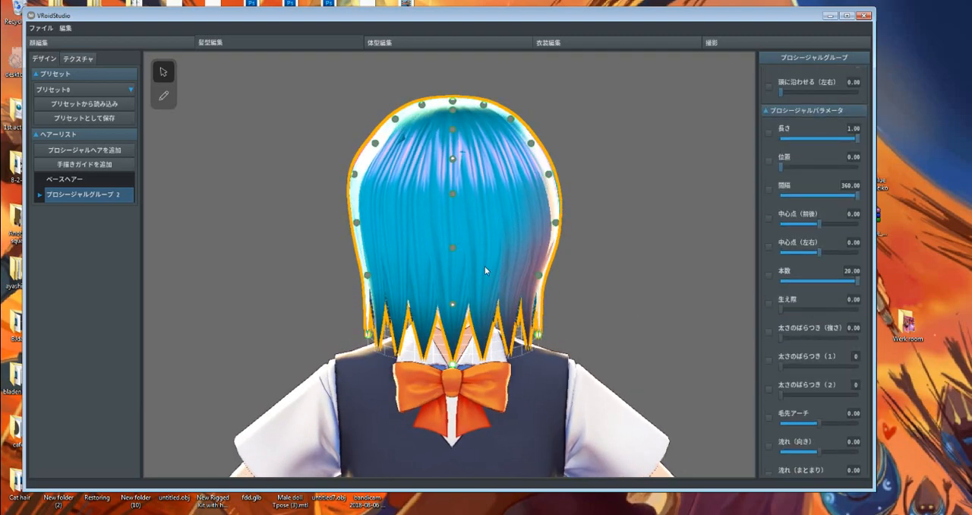
mouse_move(582, 304)
right_mouse_down()
mouse_move(610, 303)
mouse_move(571, 309)
mouse_move(585, 307)
right_mouse_up()
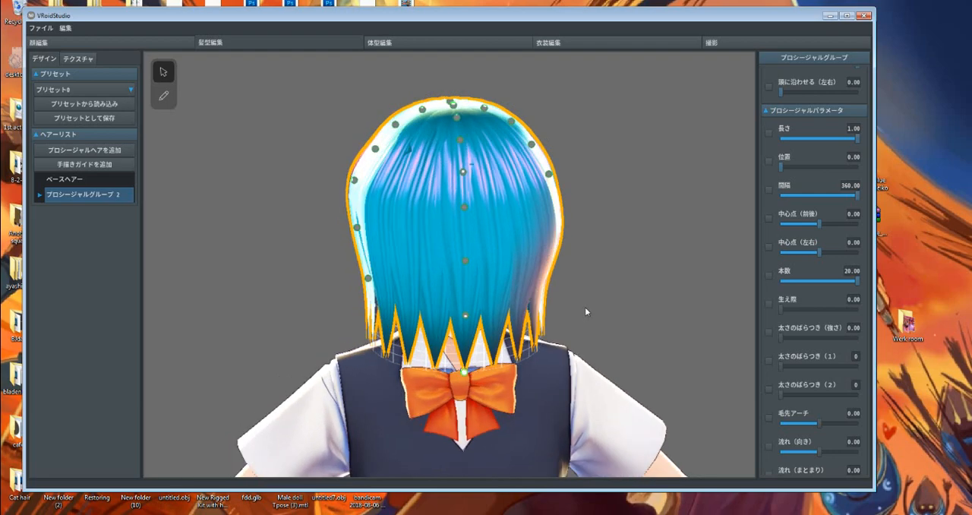
left_click(794, 310)
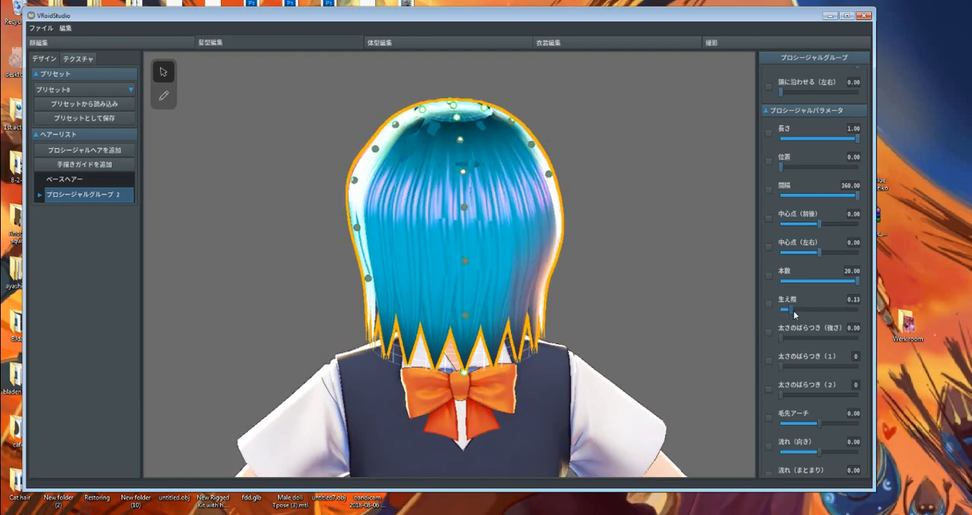
left_click(779, 309)
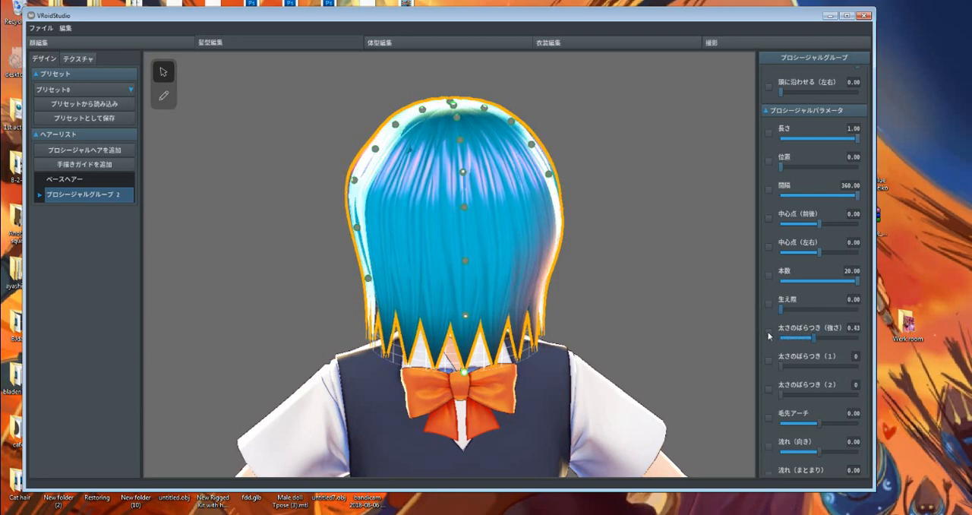
mouse_move(782, 391)
left_mouse_down()
mouse_move(833, 395)
mouse_move(781, 396)
left_mouse_up()
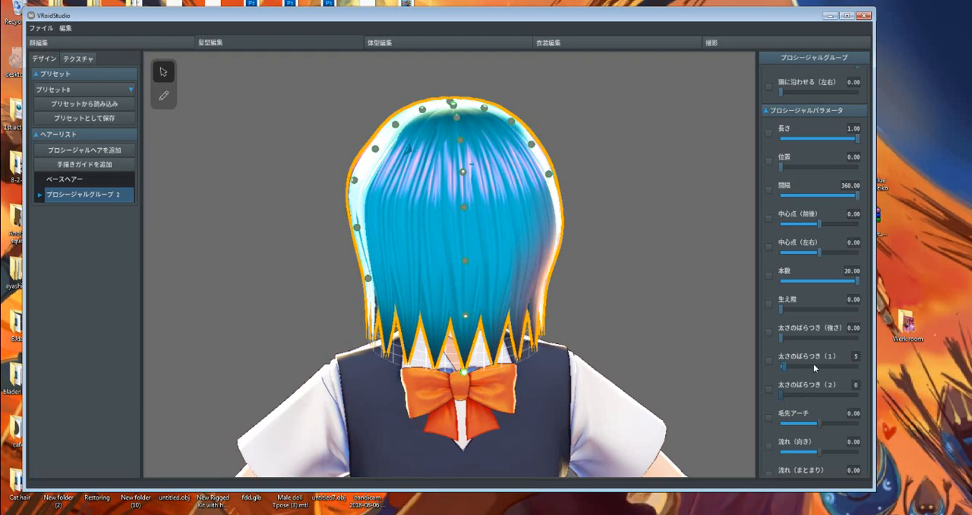
Set the hair tip arch (毛先アーチ) to 0.56
scroll(813, 397, "down", 3)
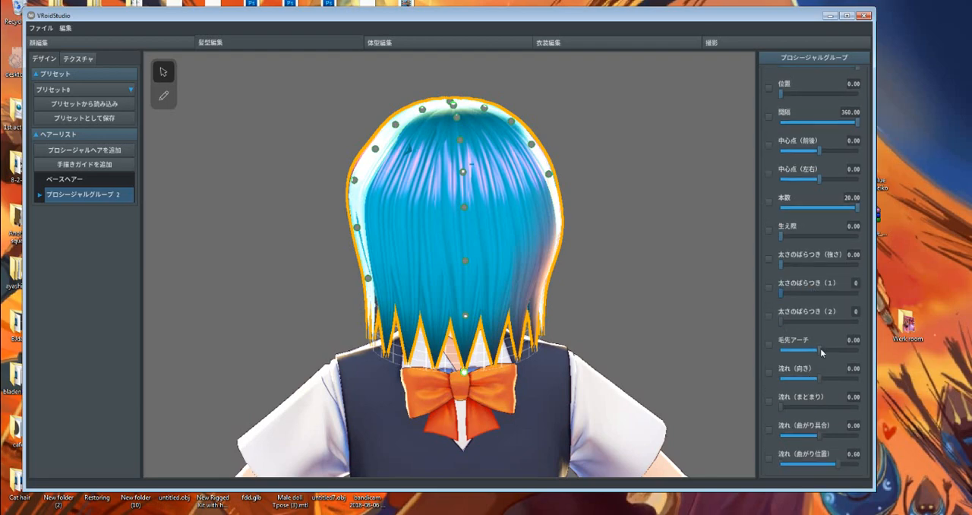
left_click_drag(821, 348, 844, 352)
right_click_drag(395, 301, 369, 301)
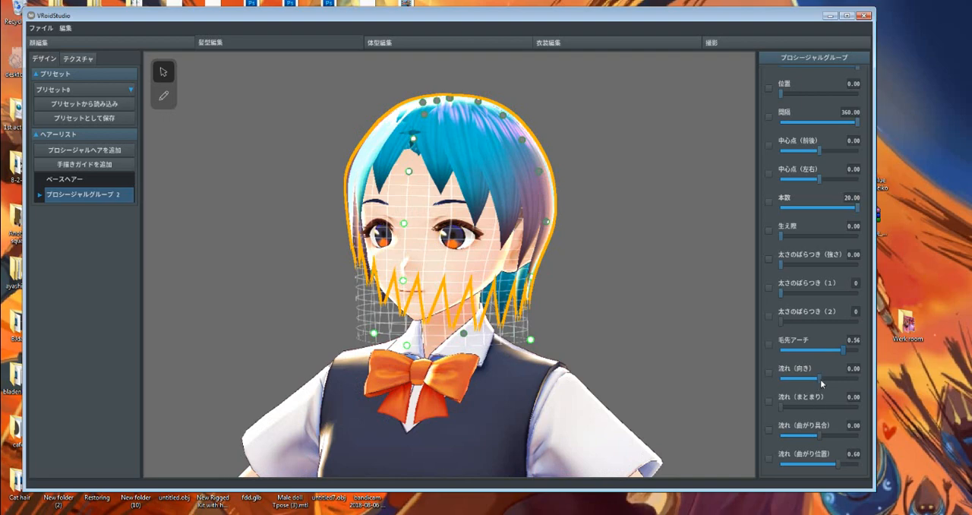
Try different flow directions (流れ 向き) for the hair, including -221.37, and reset the value to 0.00
mouse_move(821, 383)
left_mouse_down()
mouse_move(835, 384)
mouse_move(803, 386)
mouse_move(826, 389)
left_mouse_up()
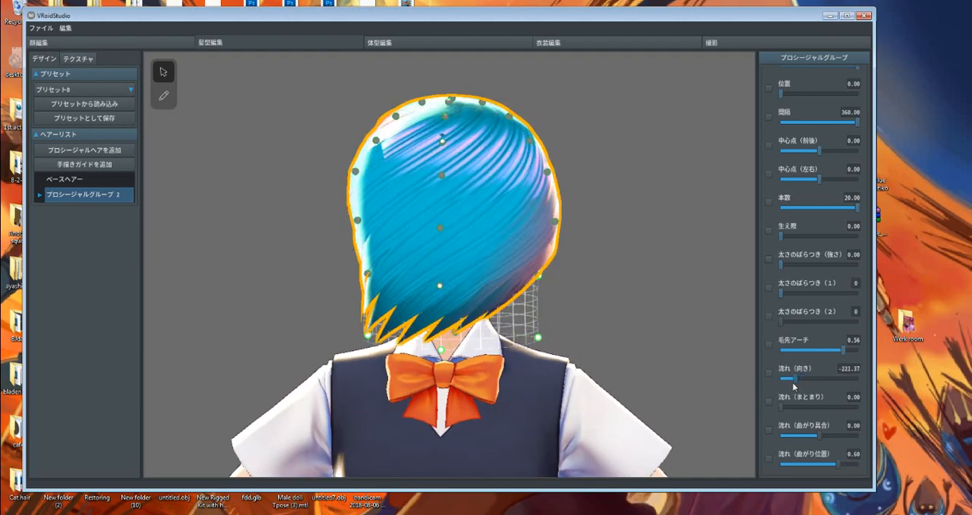
left_click_drag(800, 386, 806, 383)
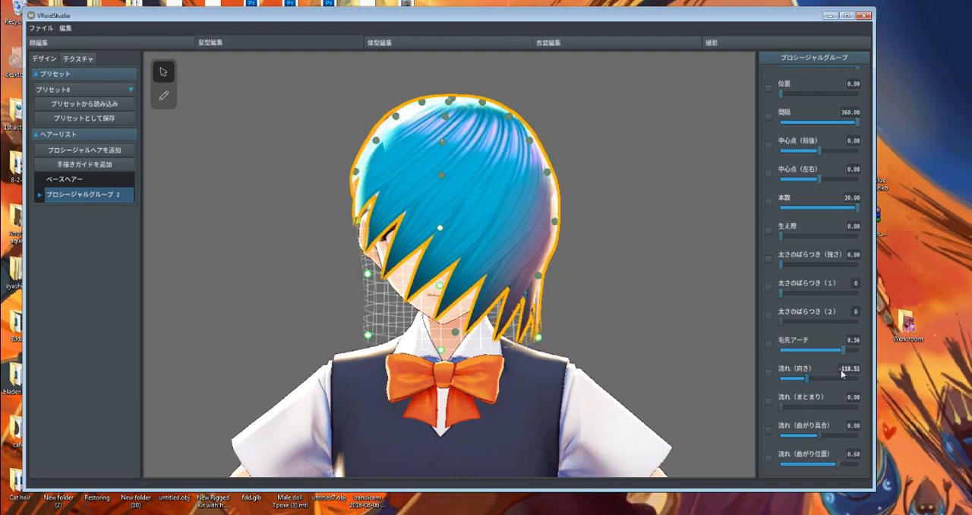
left_click(841, 371)
type("0")
key("Return")
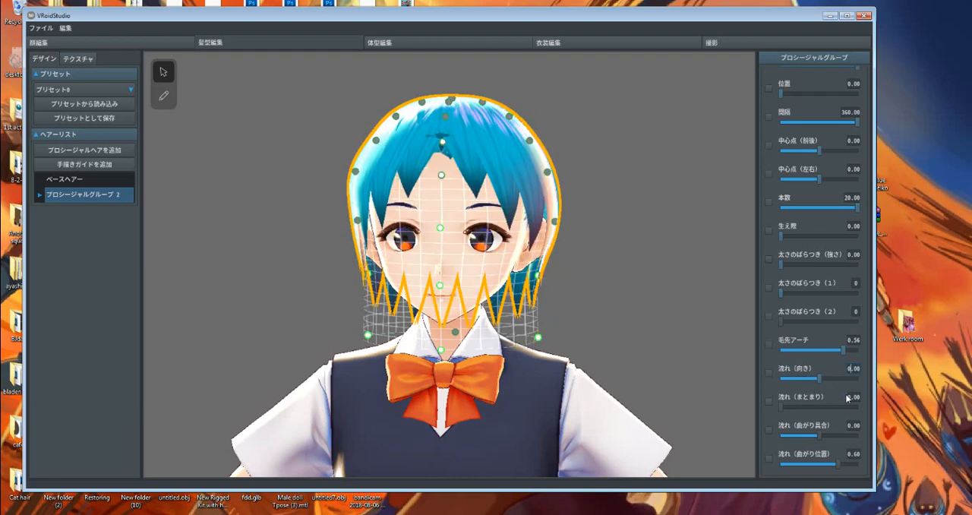
Set the flow convergence (流れ まとまり) to 0.20 and reduce the strand count (本数) to 17
mouse_move(784, 408)
left_mouse_down()
mouse_move(812, 408)
mouse_move(768, 411)
mouse_move(795, 408)
left_mouse_up()
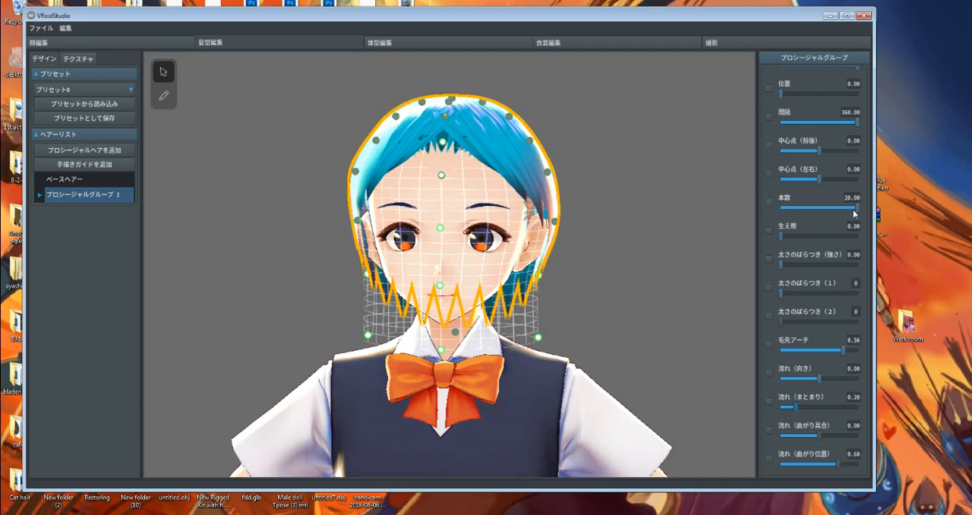
left_click_drag(854, 210, 845, 217)
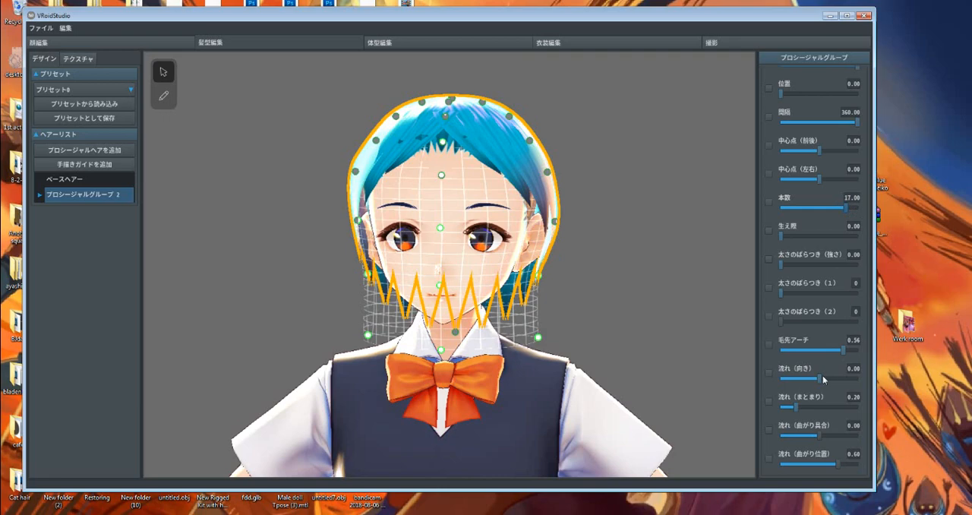
Set the flow bend position (流れ 曲がり位置) to 0.30 and the flow convergence (流れ まとまり) to 0.13
left_click_drag(841, 462, 781, 461)
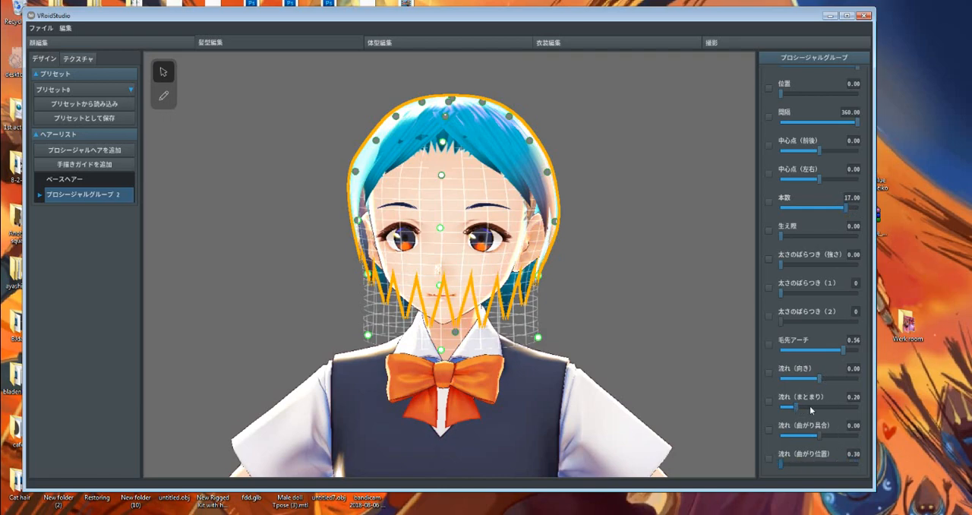
left_click_drag(809, 406, 764, 409)
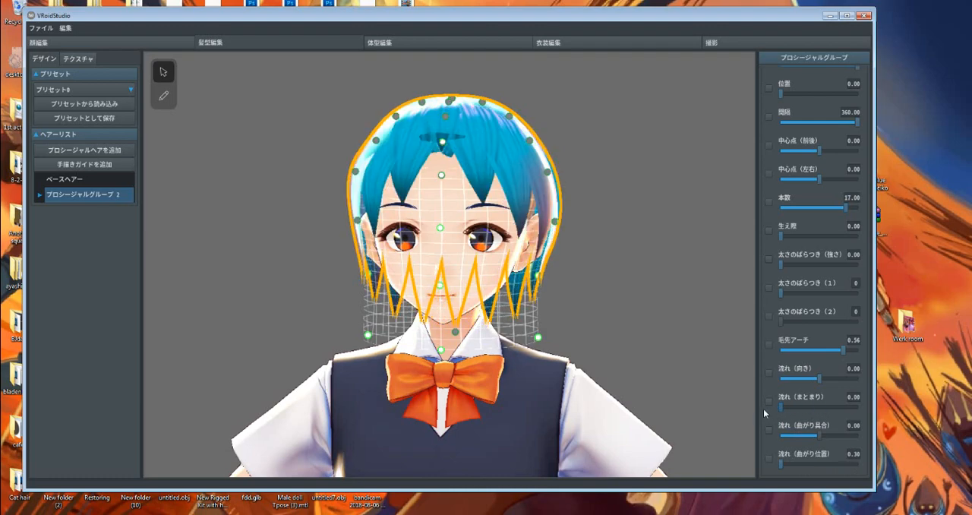
left_click(787, 408)
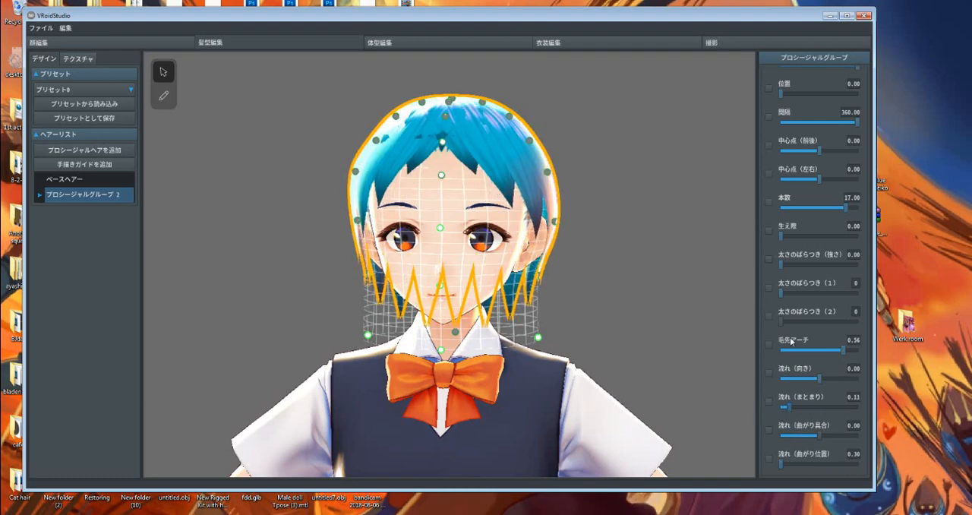
Lengthen the hair by setting the guide height (高さ) to 0.65, and inspect it from the front and back
scroll(799, 202, "up", 5)
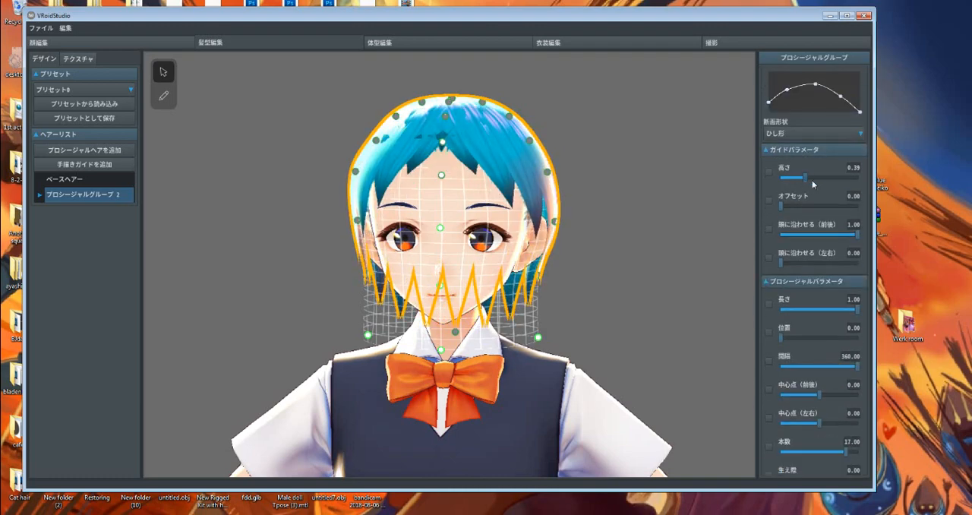
left_click_drag(813, 182, 829, 183)
mouse_move(517, 335)
right_mouse_down()
mouse_move(544, 336)
mouse_move(524, 336)
right_mouse_up()
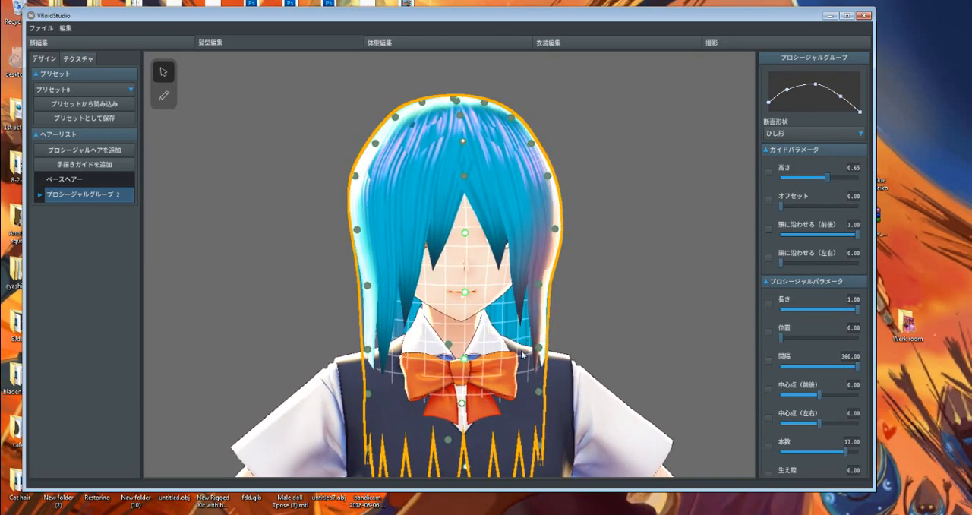
right_click_drag(595, 360, 590, 359)
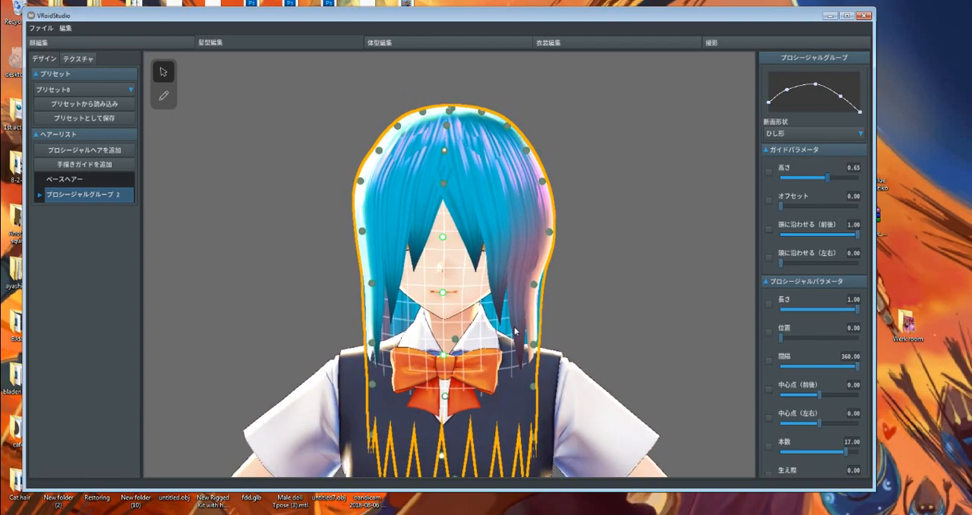
right_click_drag(551, 343, 416, 291)
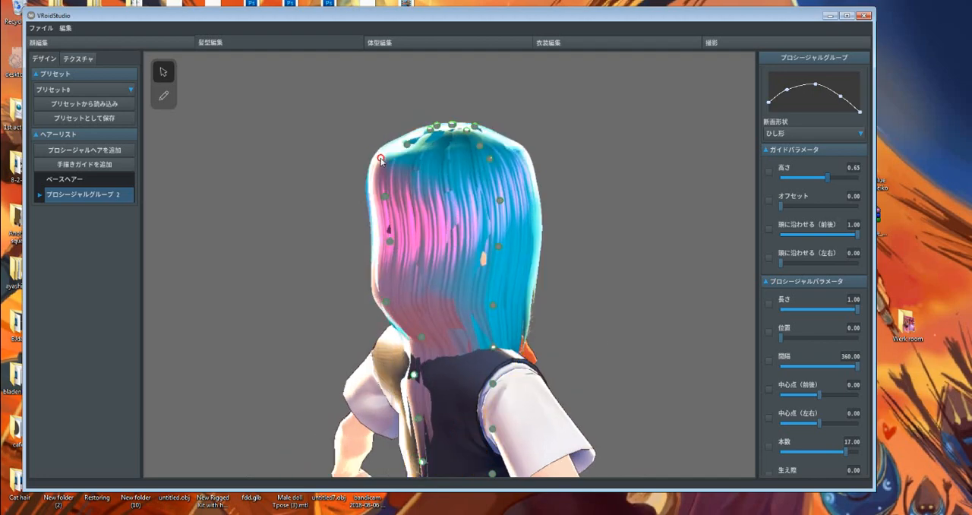
right_click_drag(557, 245, 497, 252)
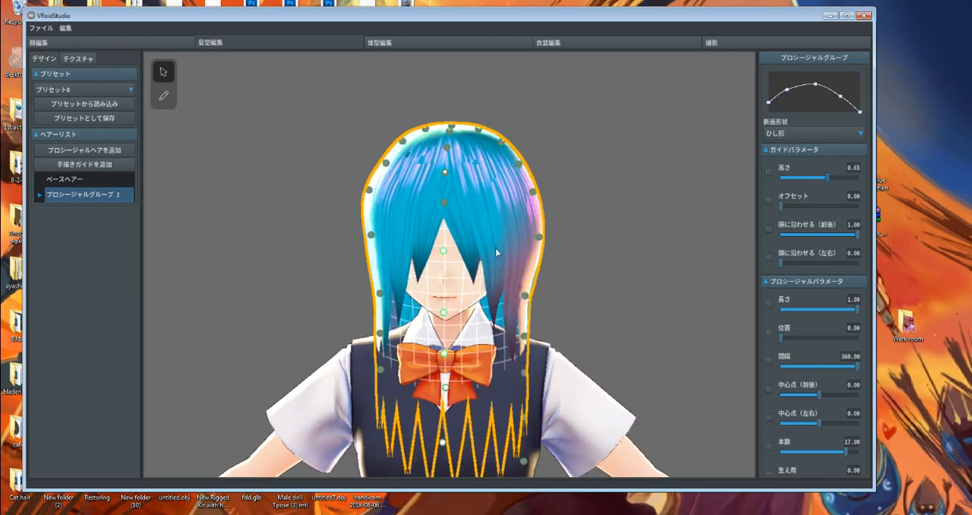
Set the hair's depth multiplier (厚み倍率) to 3.00
scroll(824, 226, "down", 8)
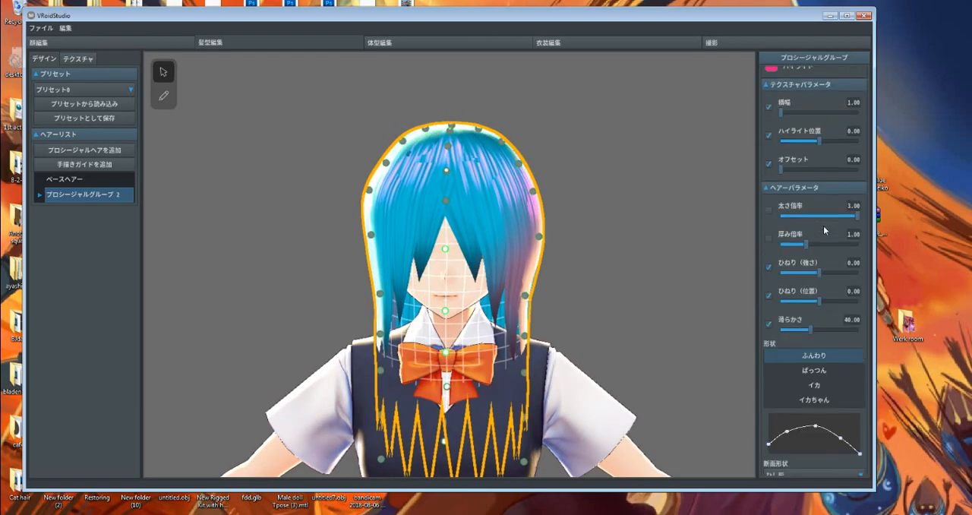
left_click_drag(812, 243, 886, 241)
mouse_move(448, 257)
right_mouse_down()
mouse_move(532, 251)
mouse_move(517, 190)
mouse_move(448, 253)
mouse_move(458, 271)
right_mouse_up()
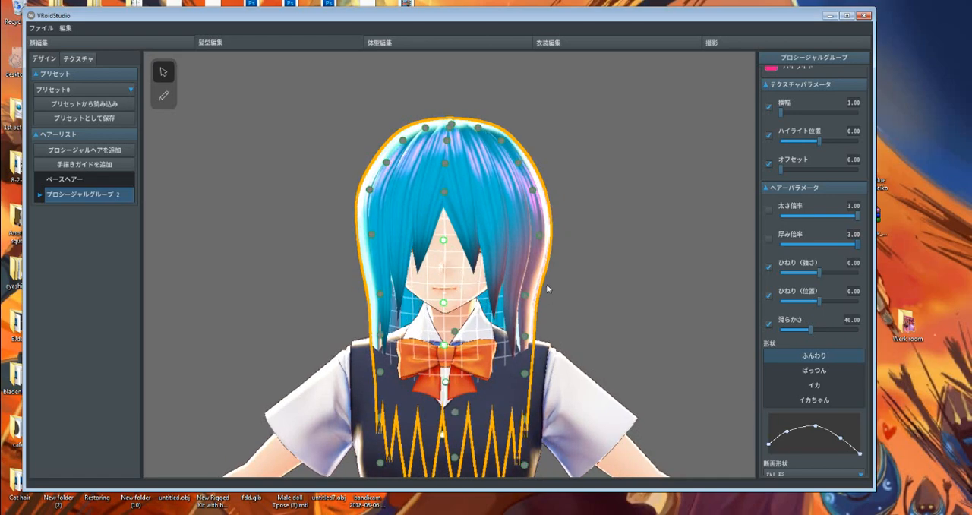
Pull the guide points at the lower back of the hair outward, away from the body
right_click_drag(481, 269, 442, 274)
left_click_drag(489, 374, 518, 375)
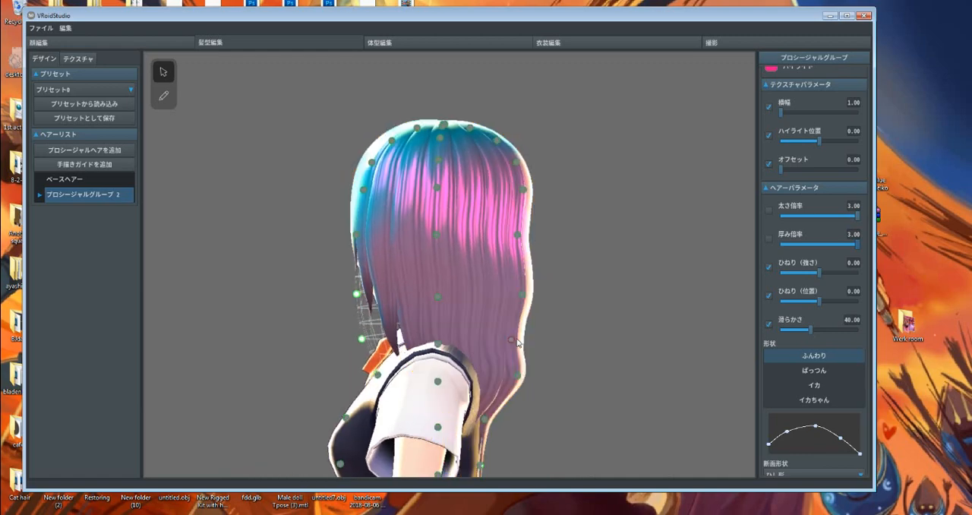
right_click_drag(485, 329, 530, 333)
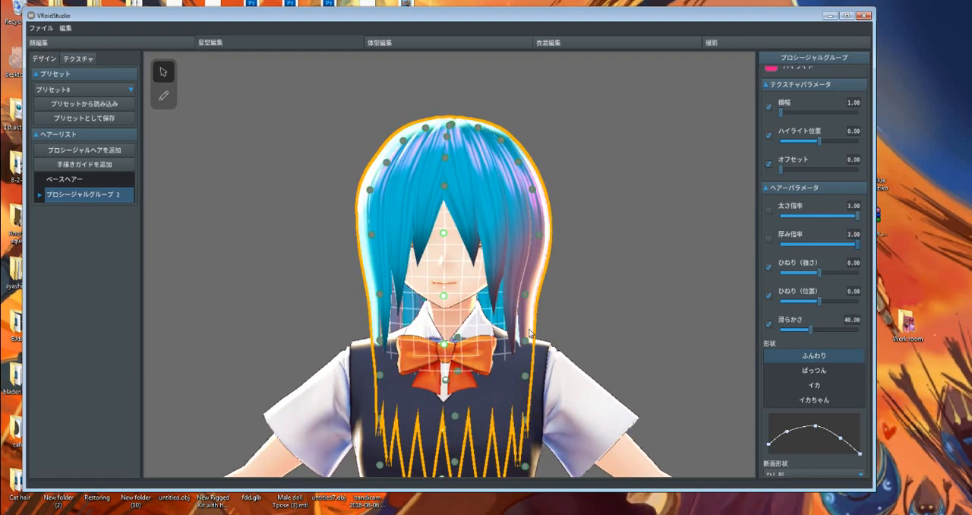